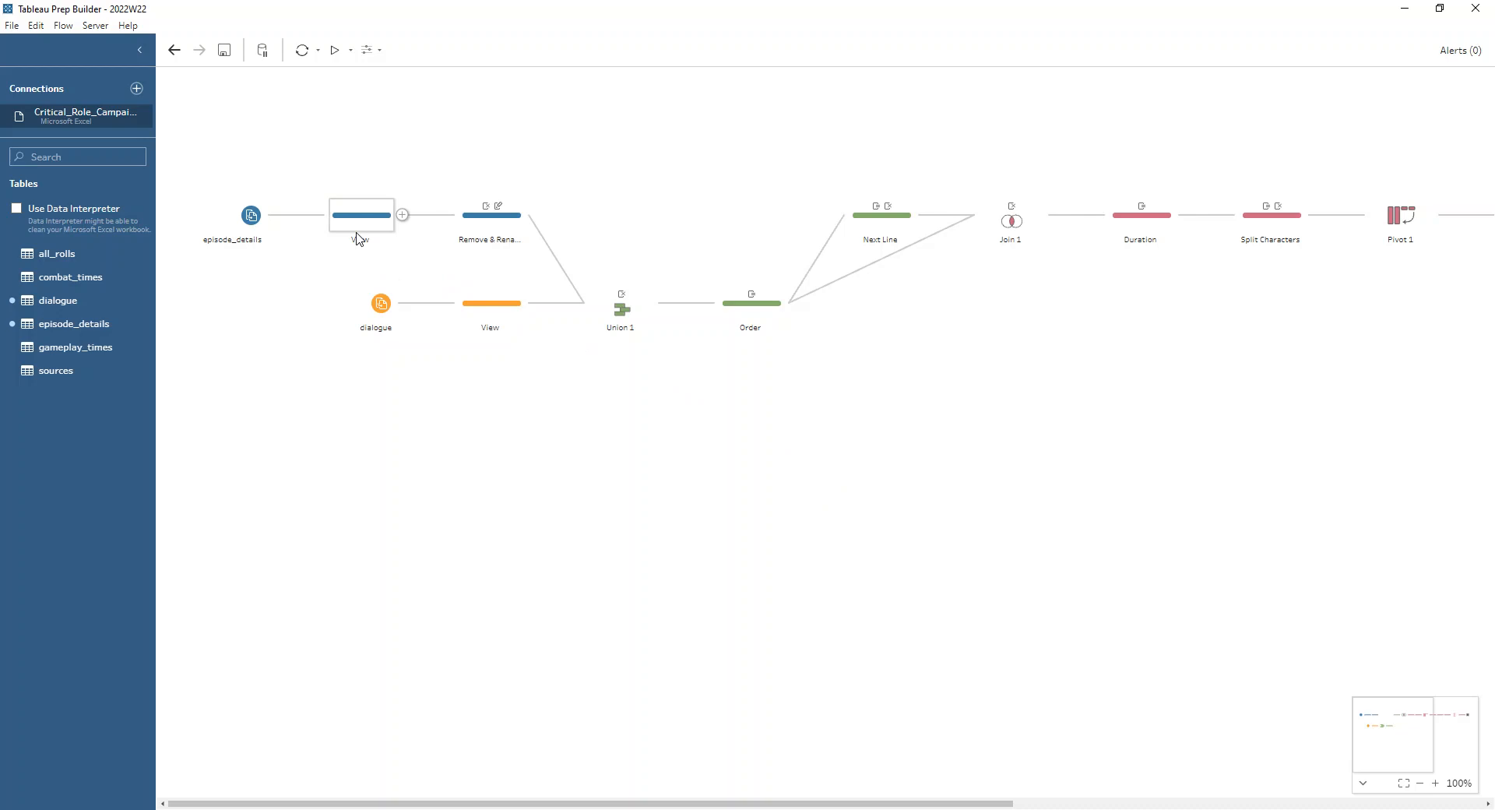
Examine the episode_details and dialogue data, including the Remove & Rename changes and the union that combines both branches
left_click(372, 218)
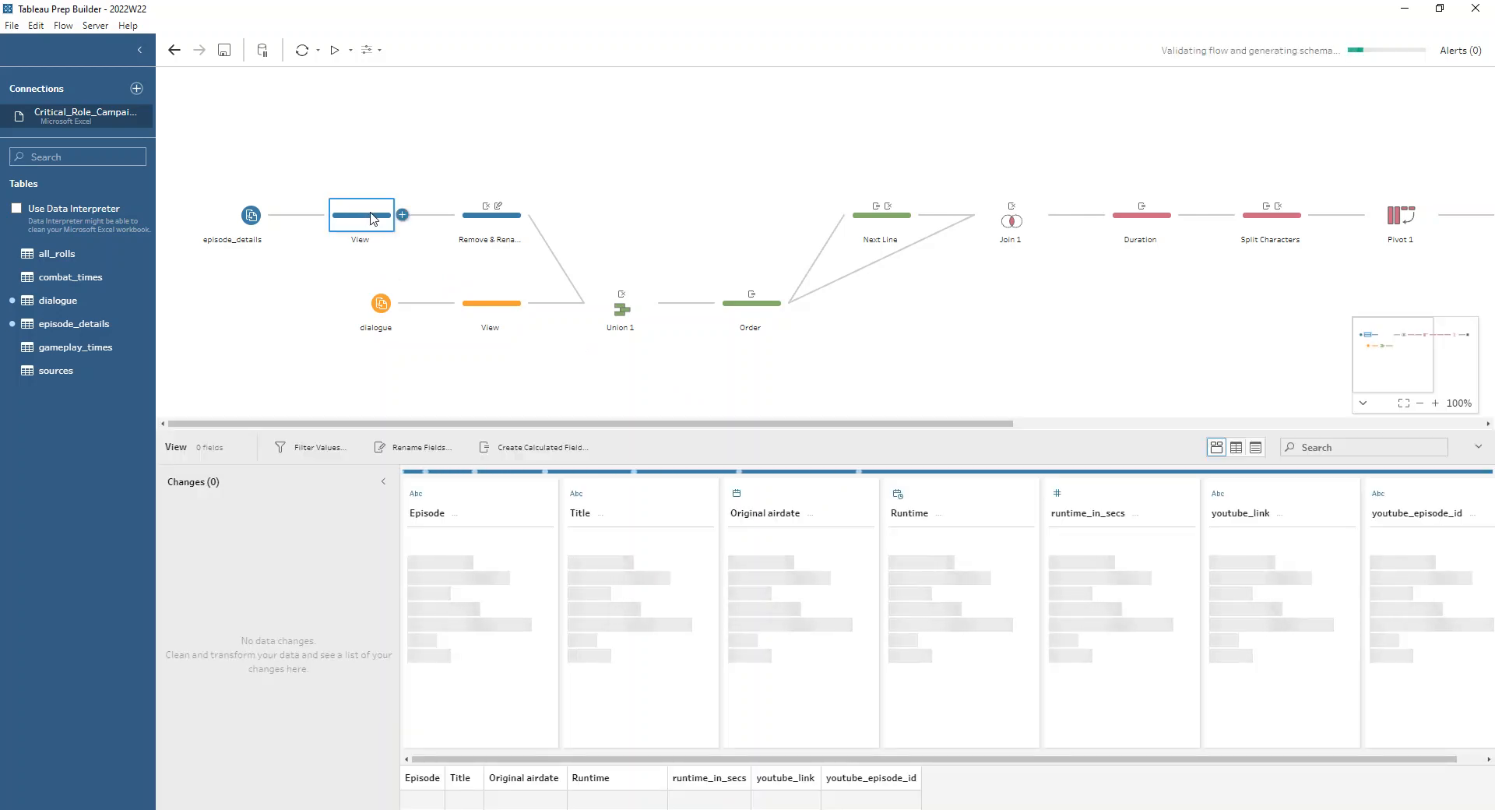
left_click_drag(487, 429, 487, 372)
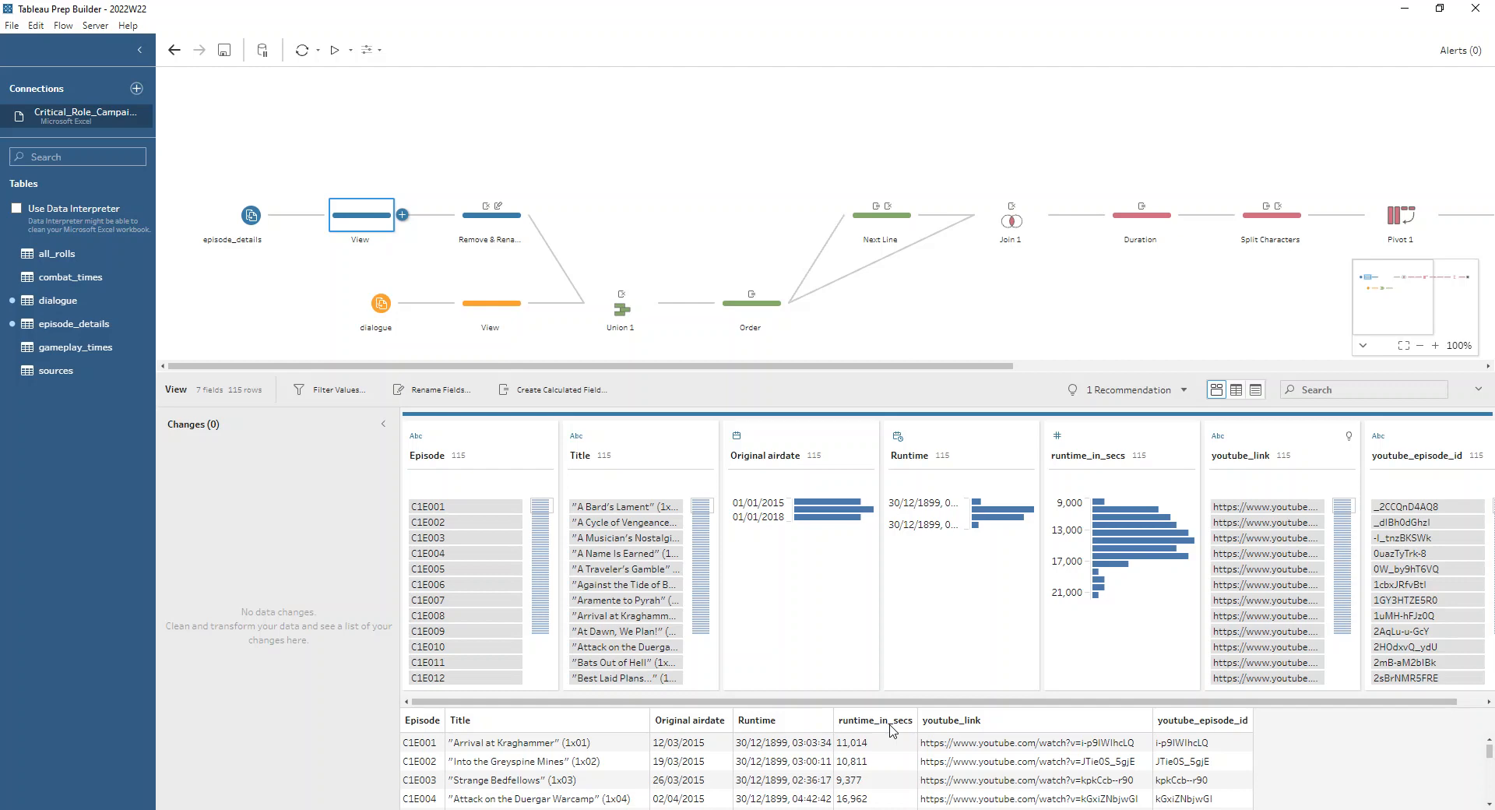
left_click(491, 215)
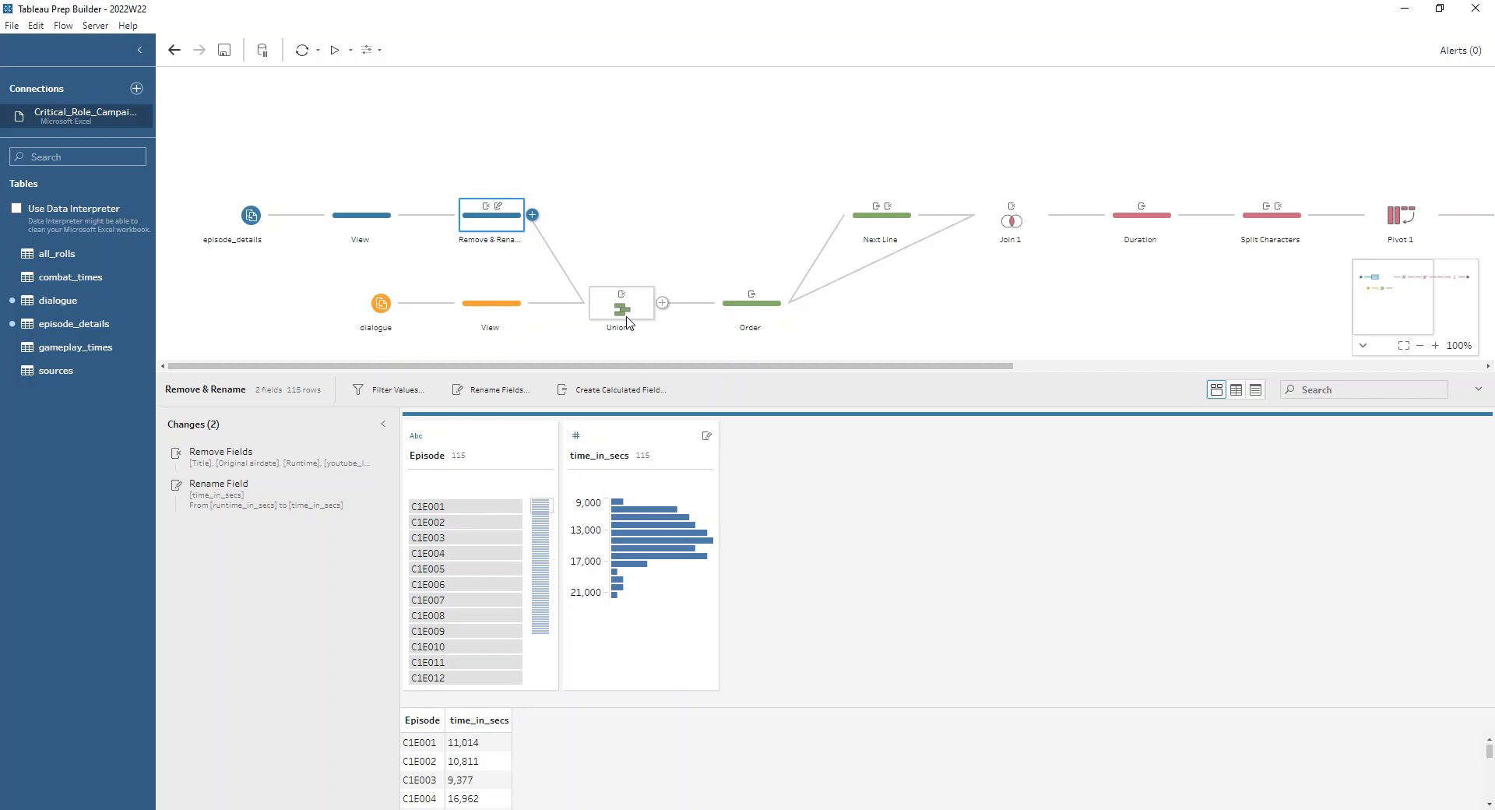
left_click(627, 322)
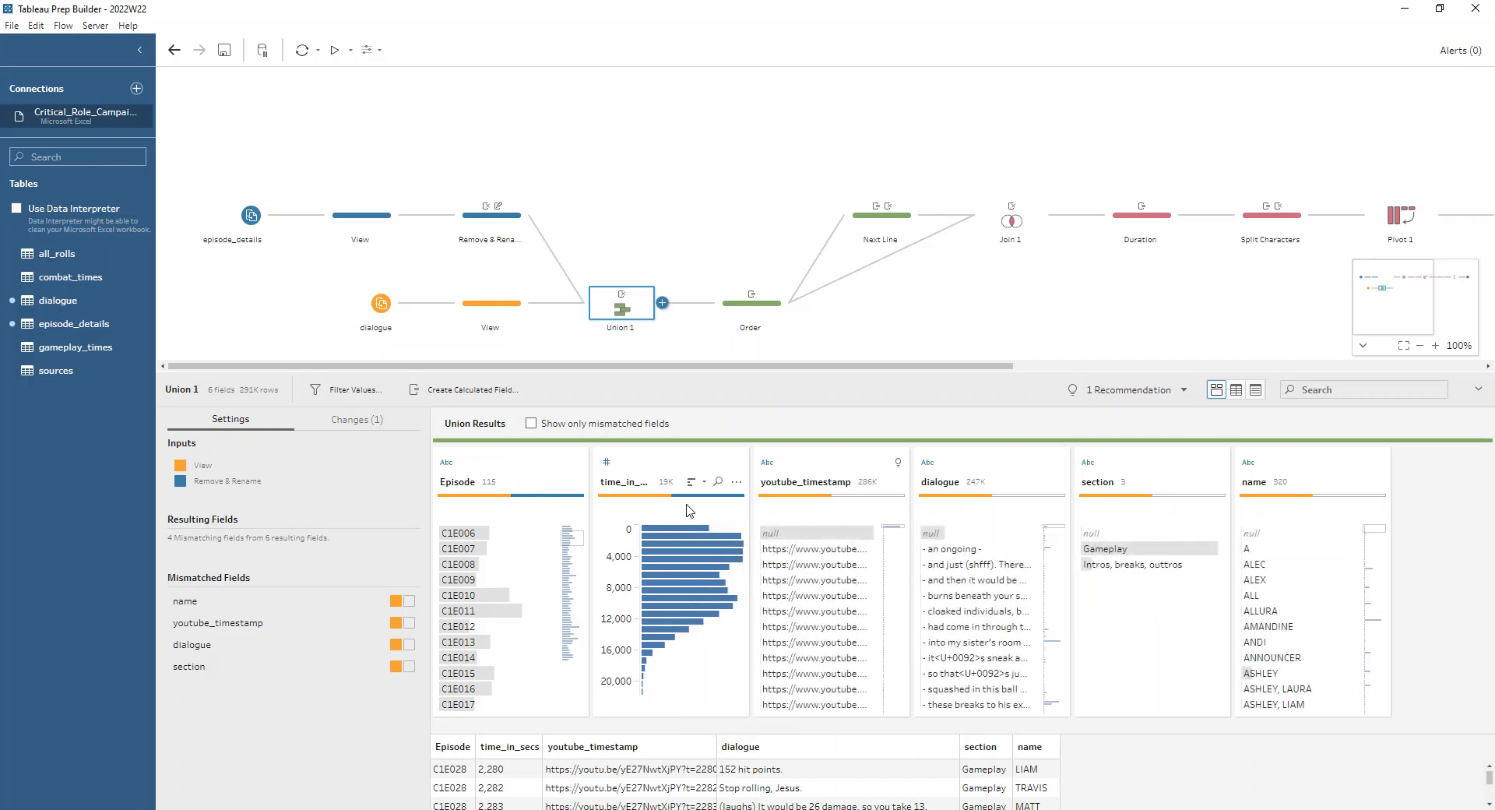
left_click(478, 310)
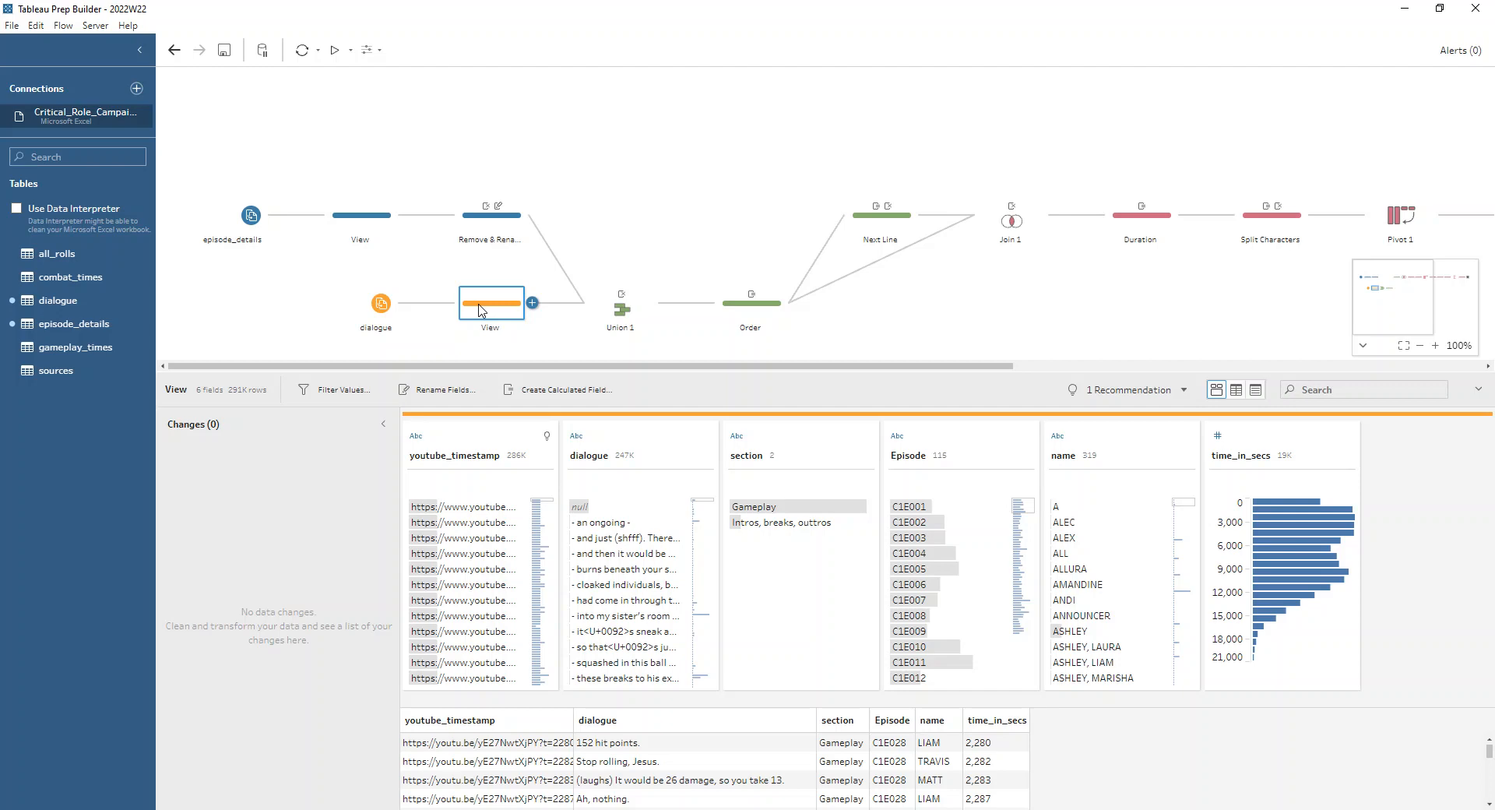
Examine the Order step's rows for episode C1E001 and the settings of its Rank calculation
left_click(730, 314)
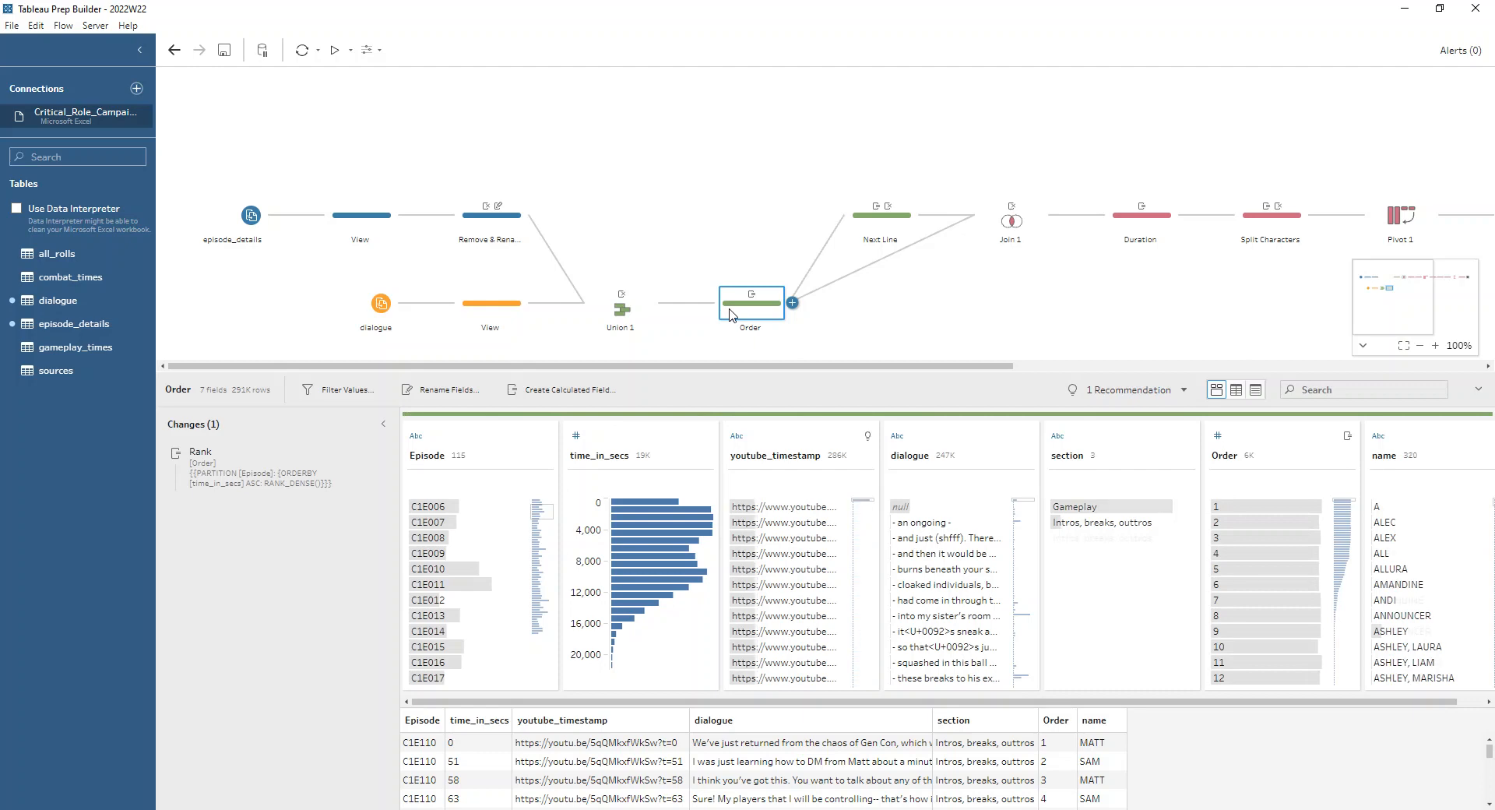
left_click_drag(757, 372, 753, 256)
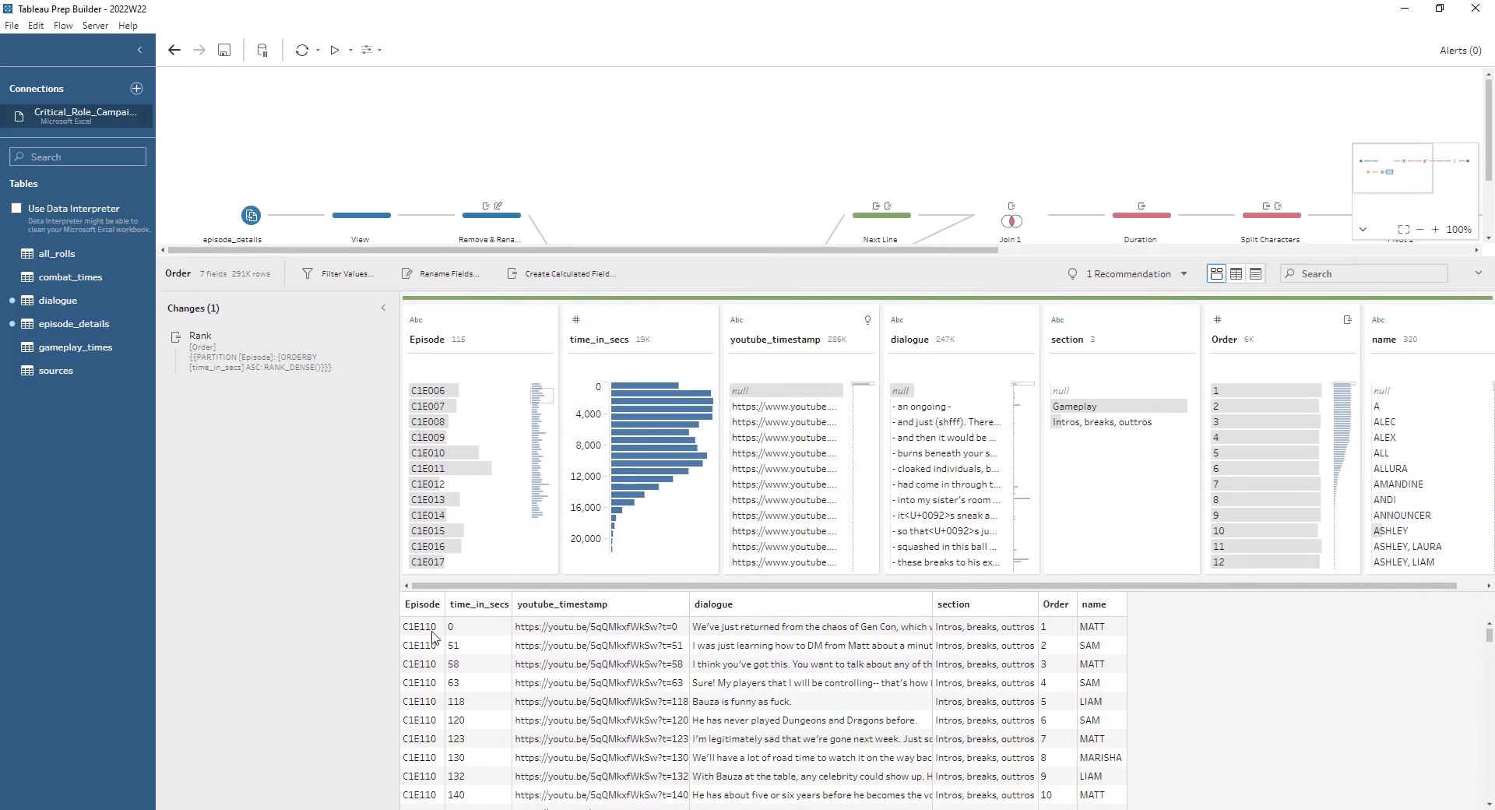
scroll(463, 399, "up", 3)
left_click(466, 400)
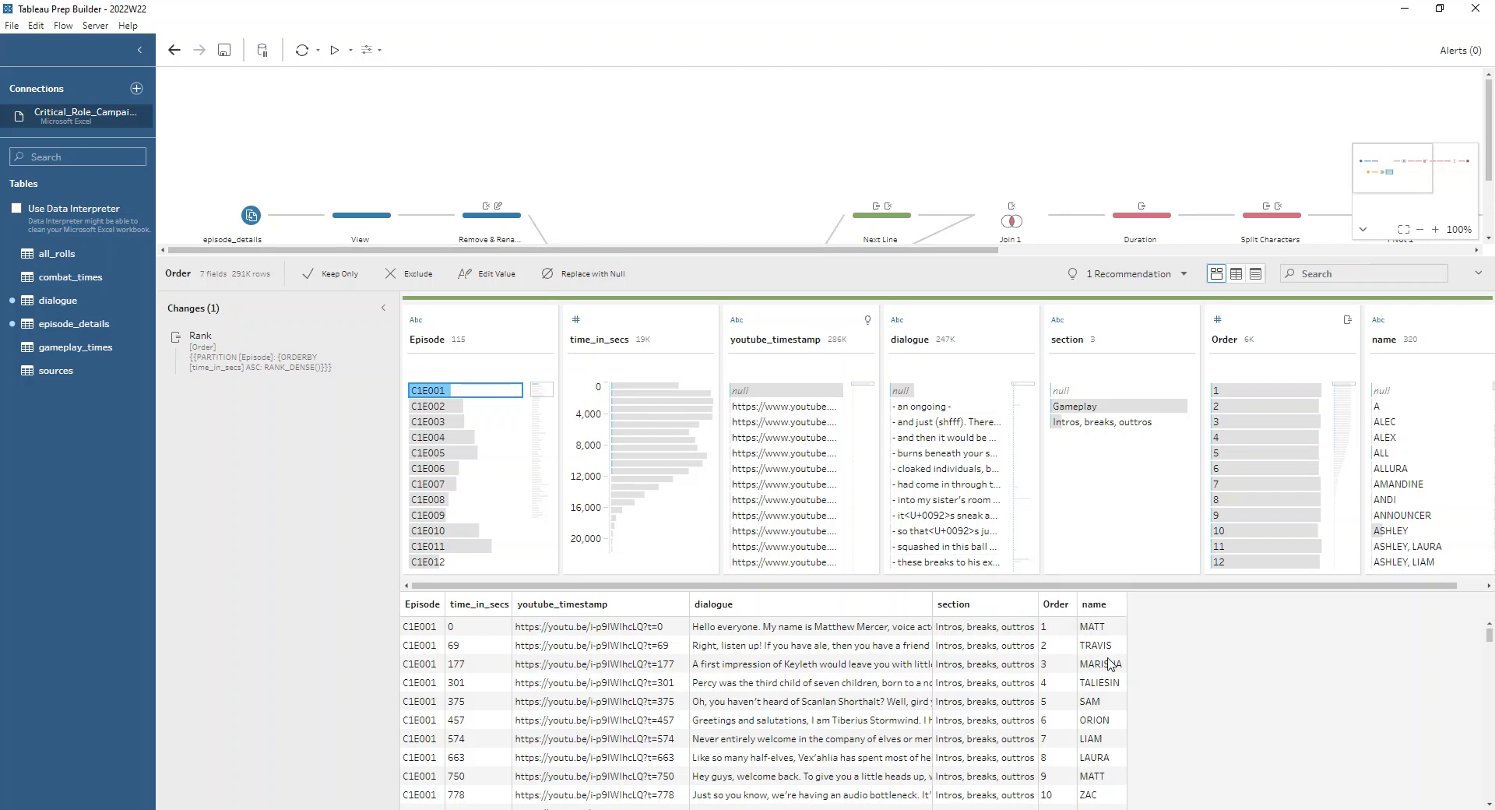
left_click(365, 338)
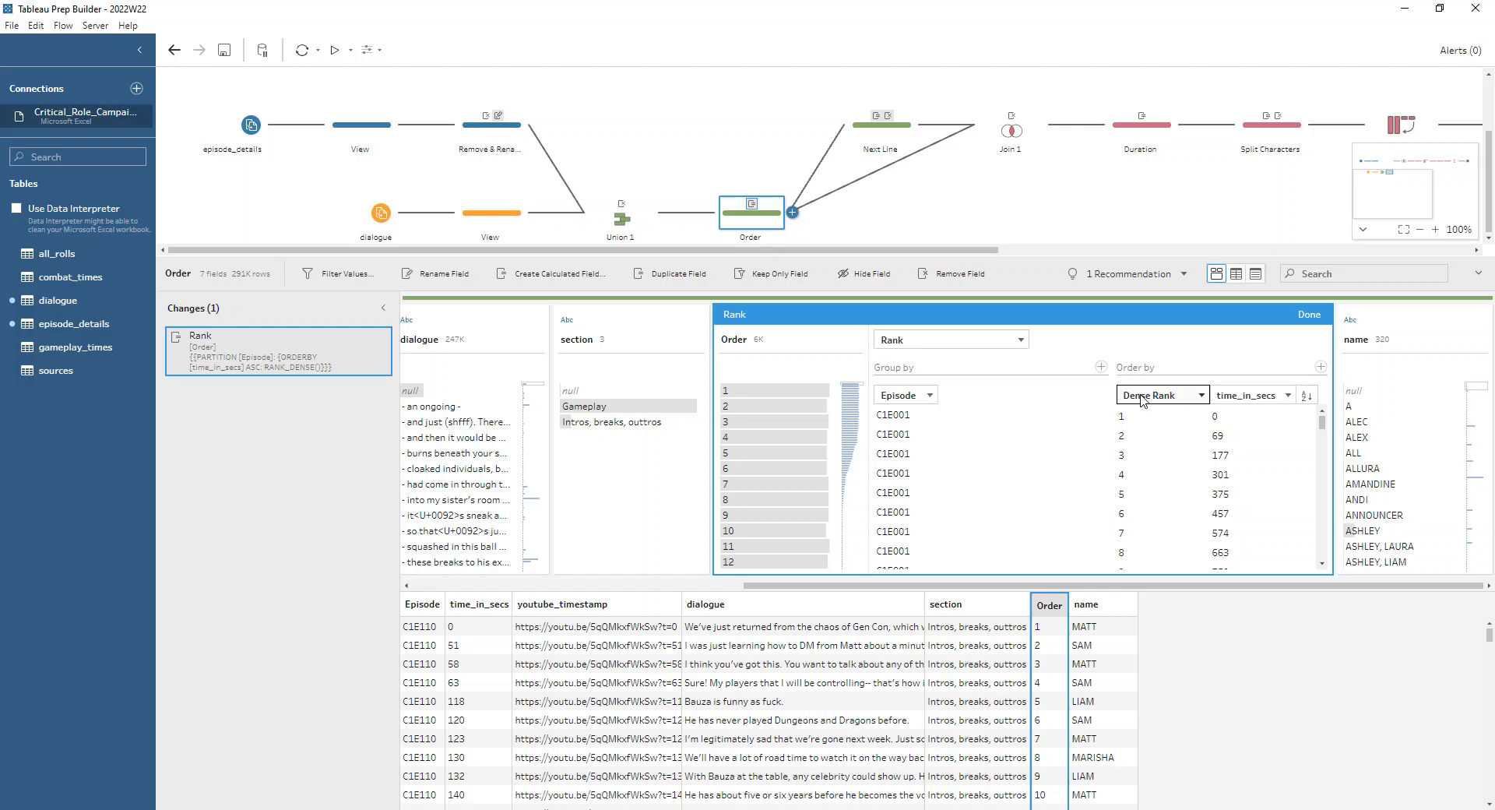
left_click(1316, 313)
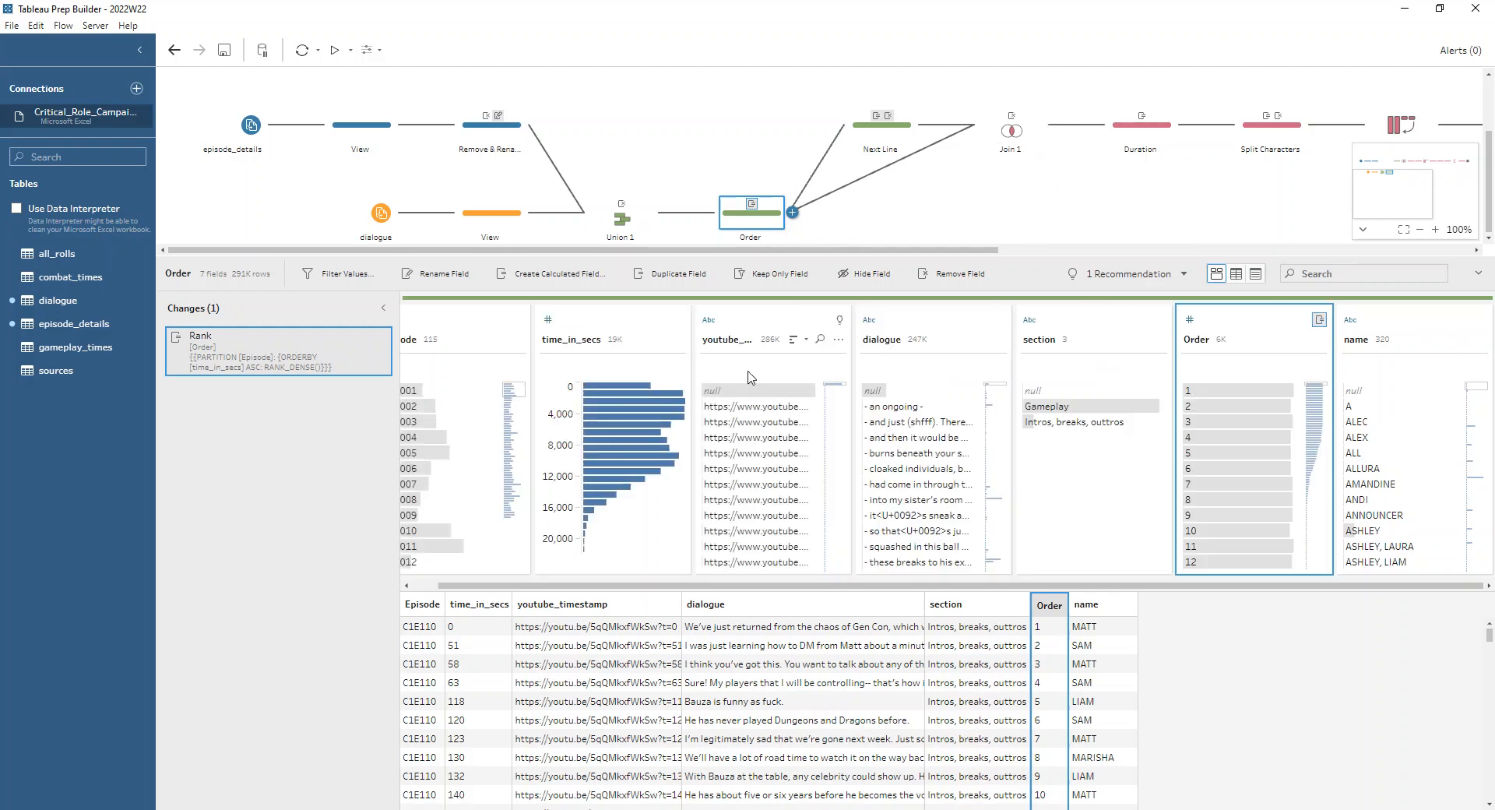
Examine the Next Line calculated field and compare it with the Order step's rows for episode C1E001
left_click(881, 131)
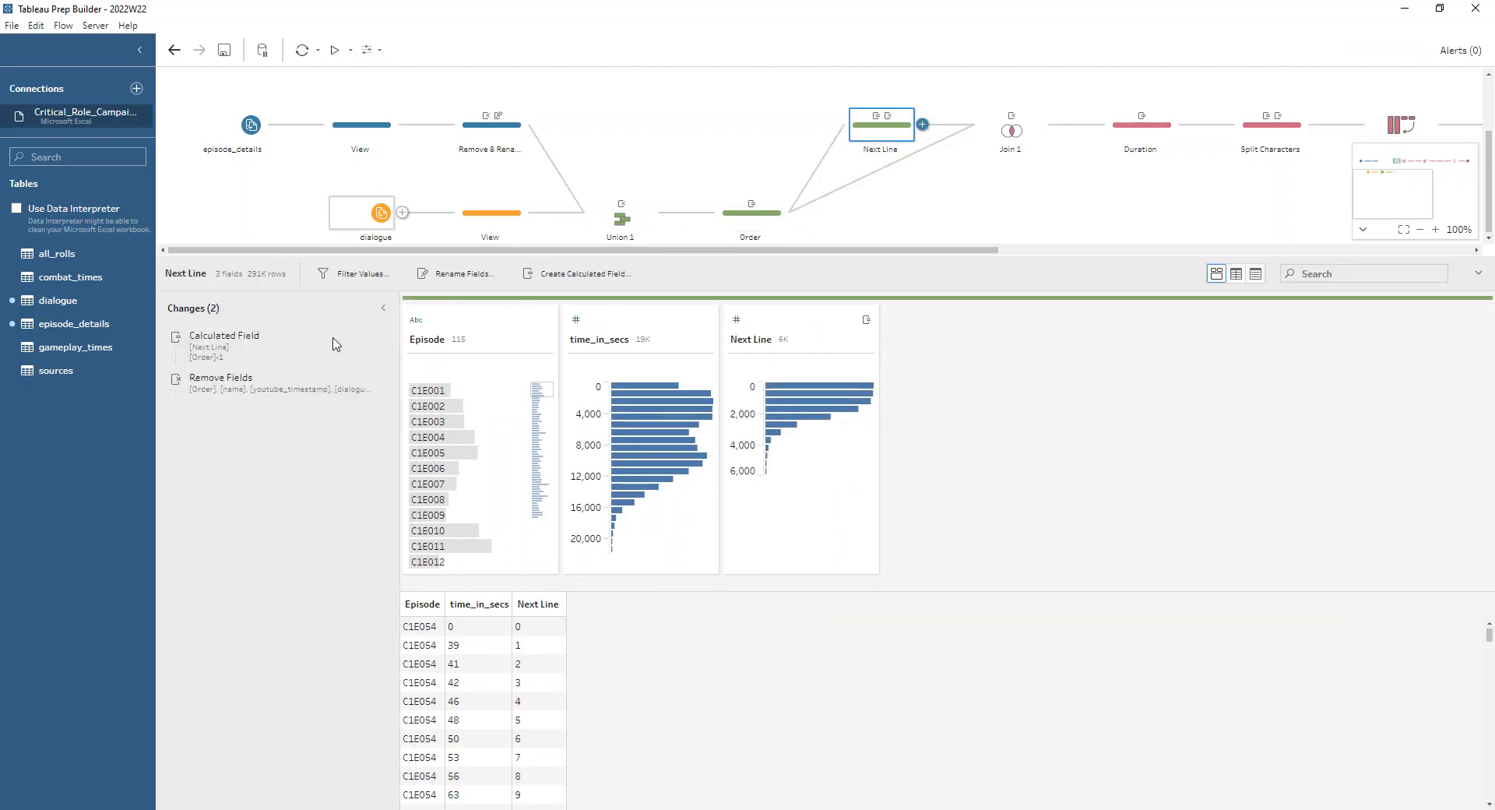
left_click(364, 338)
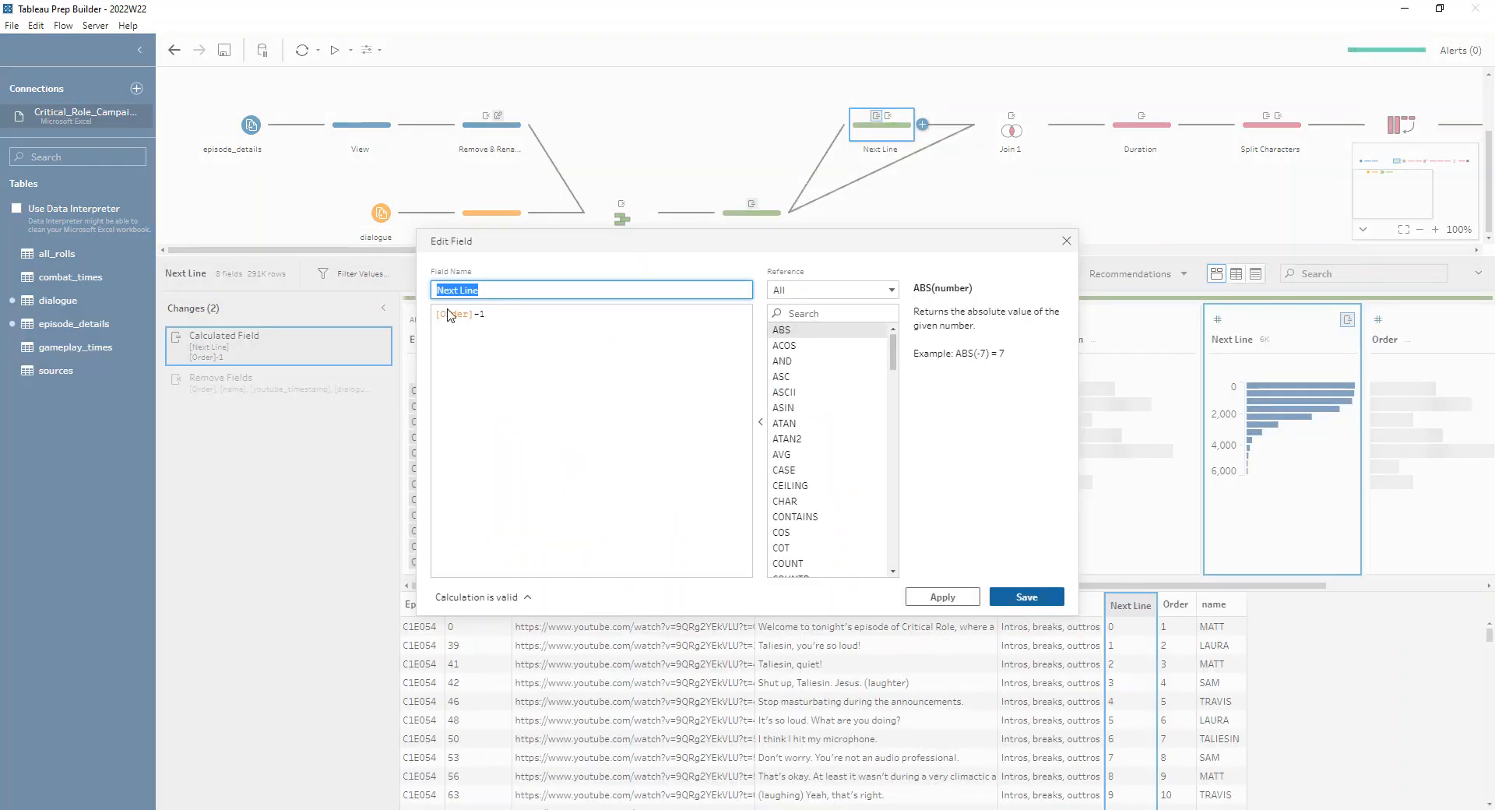
left_click(1065, 241)
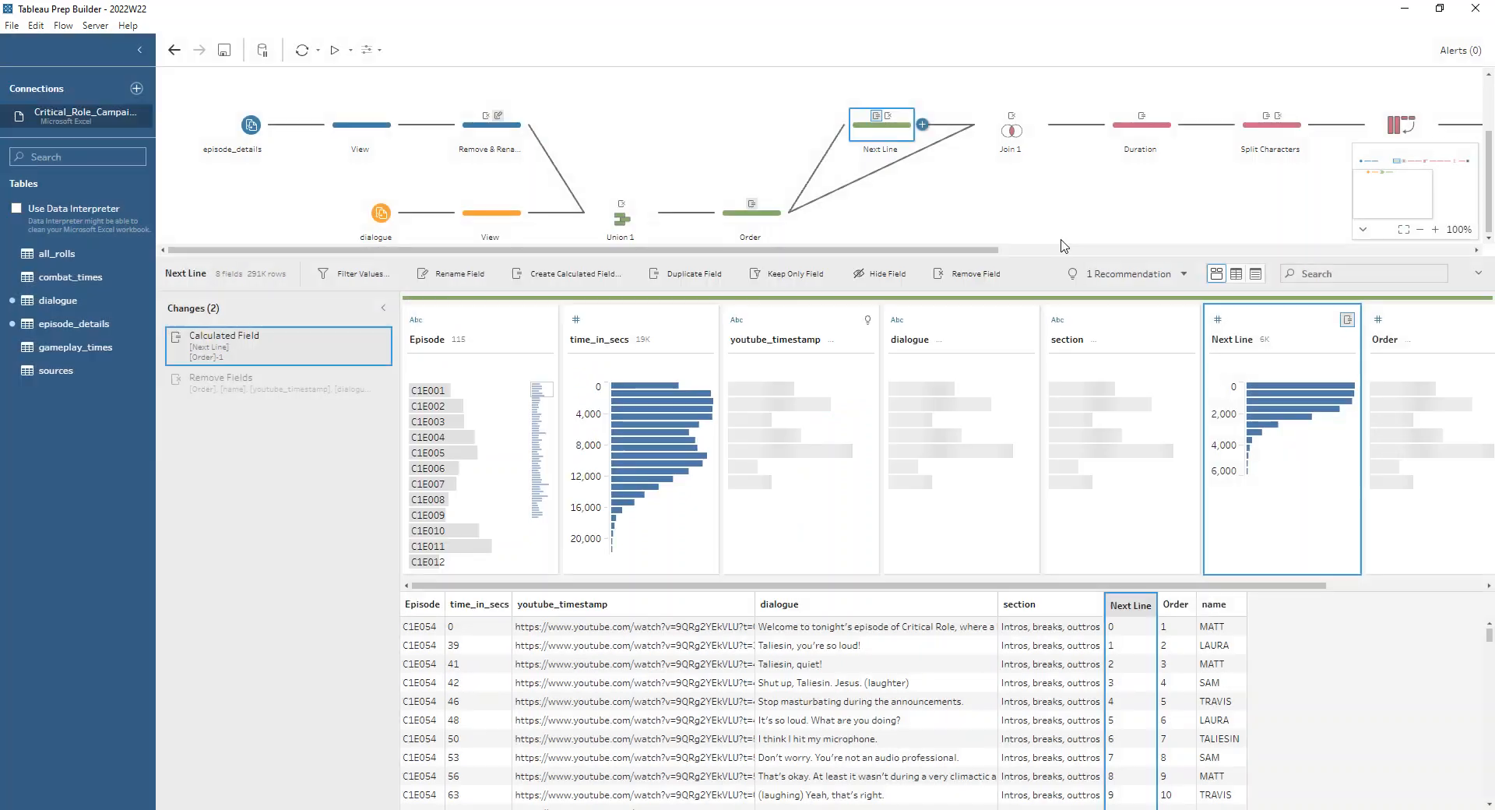
left_click(754, 225)
left_click(428, 390)
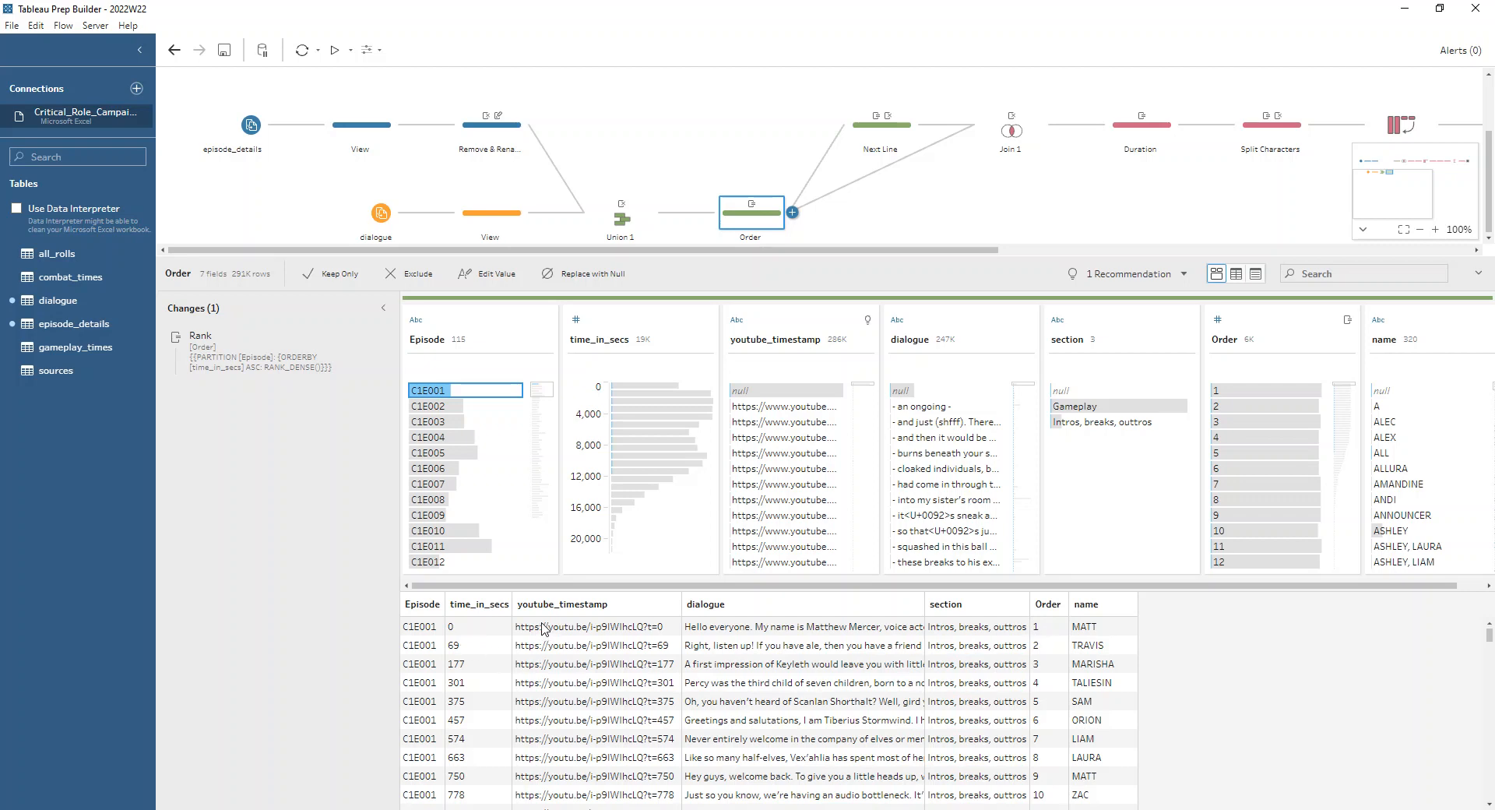
left_click(884, 138)
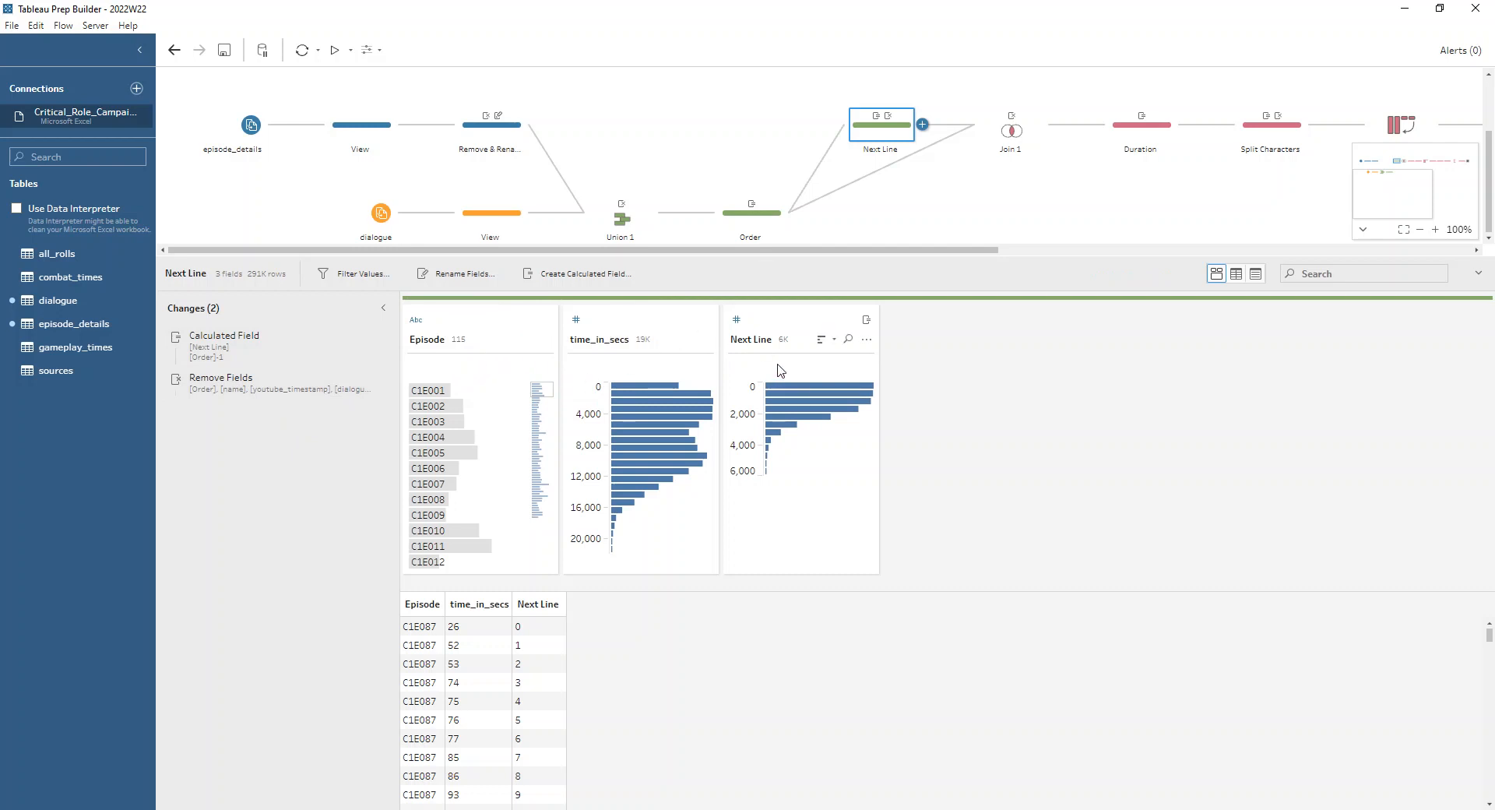
Review the Join 1 clauses and the Duration calculated field, highlighting the Duration step's rows for episode C1E001
left_click(1004, 126)
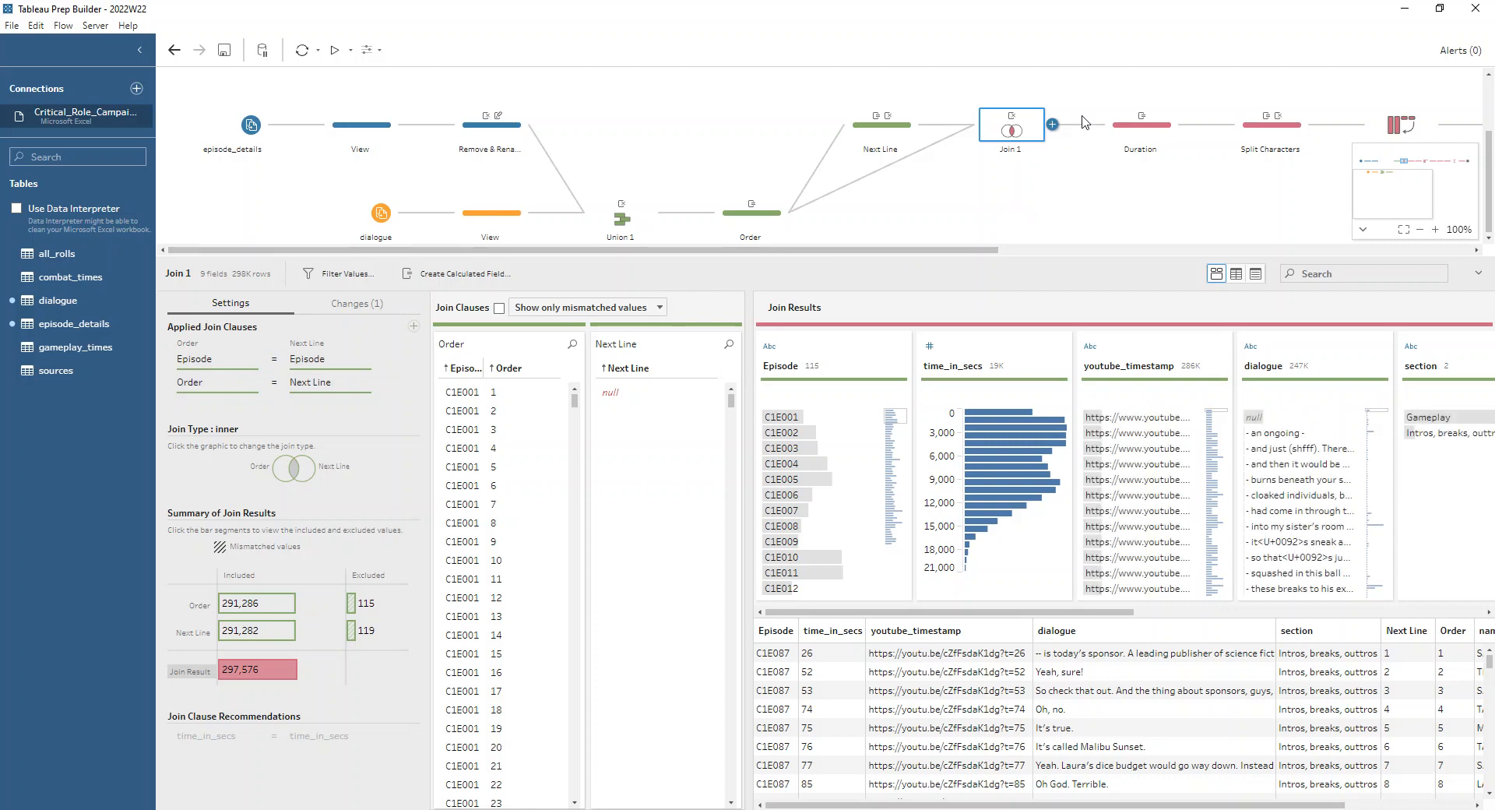
left_click(1122, 130)
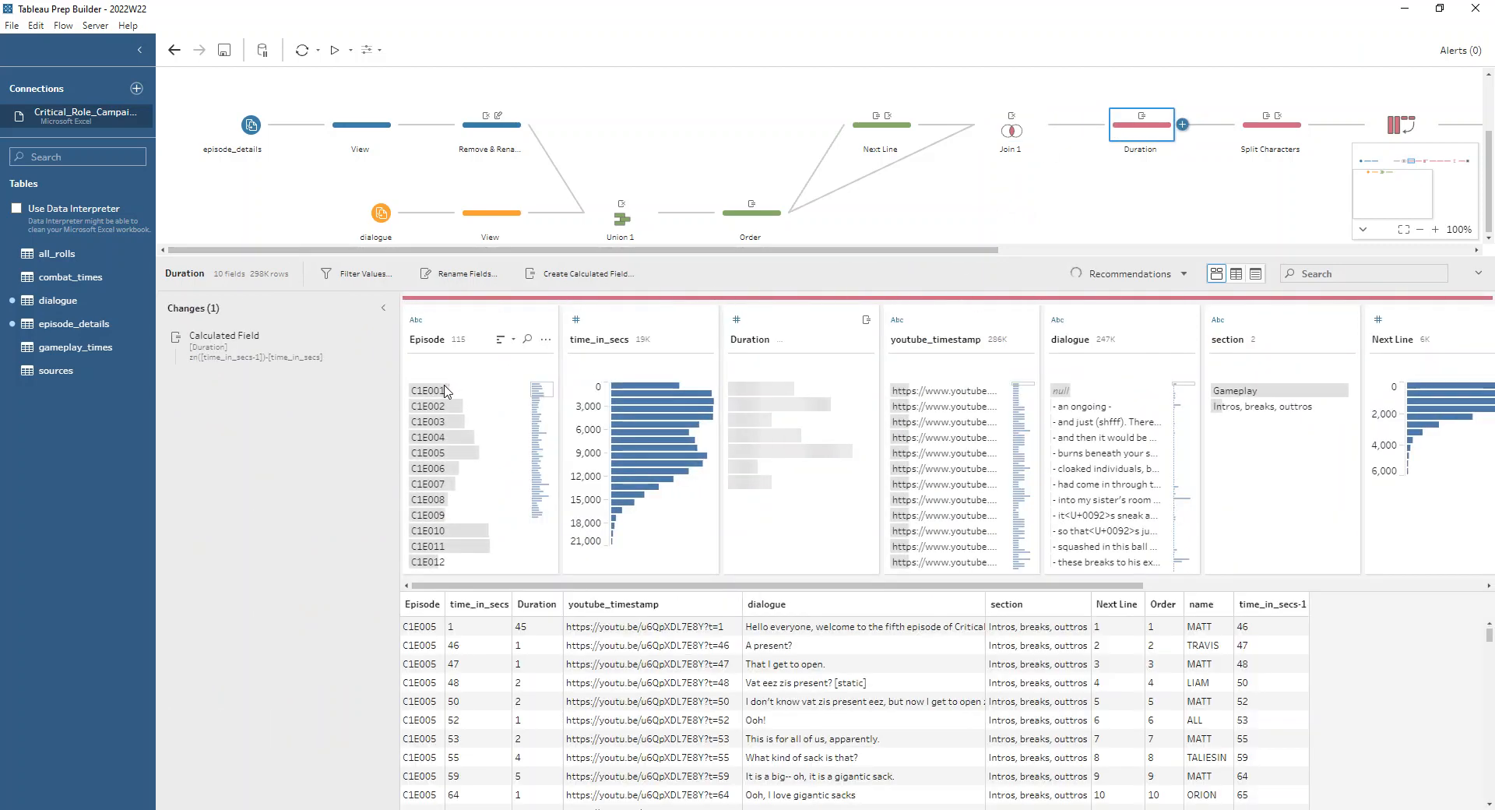
left_click(441, 391)
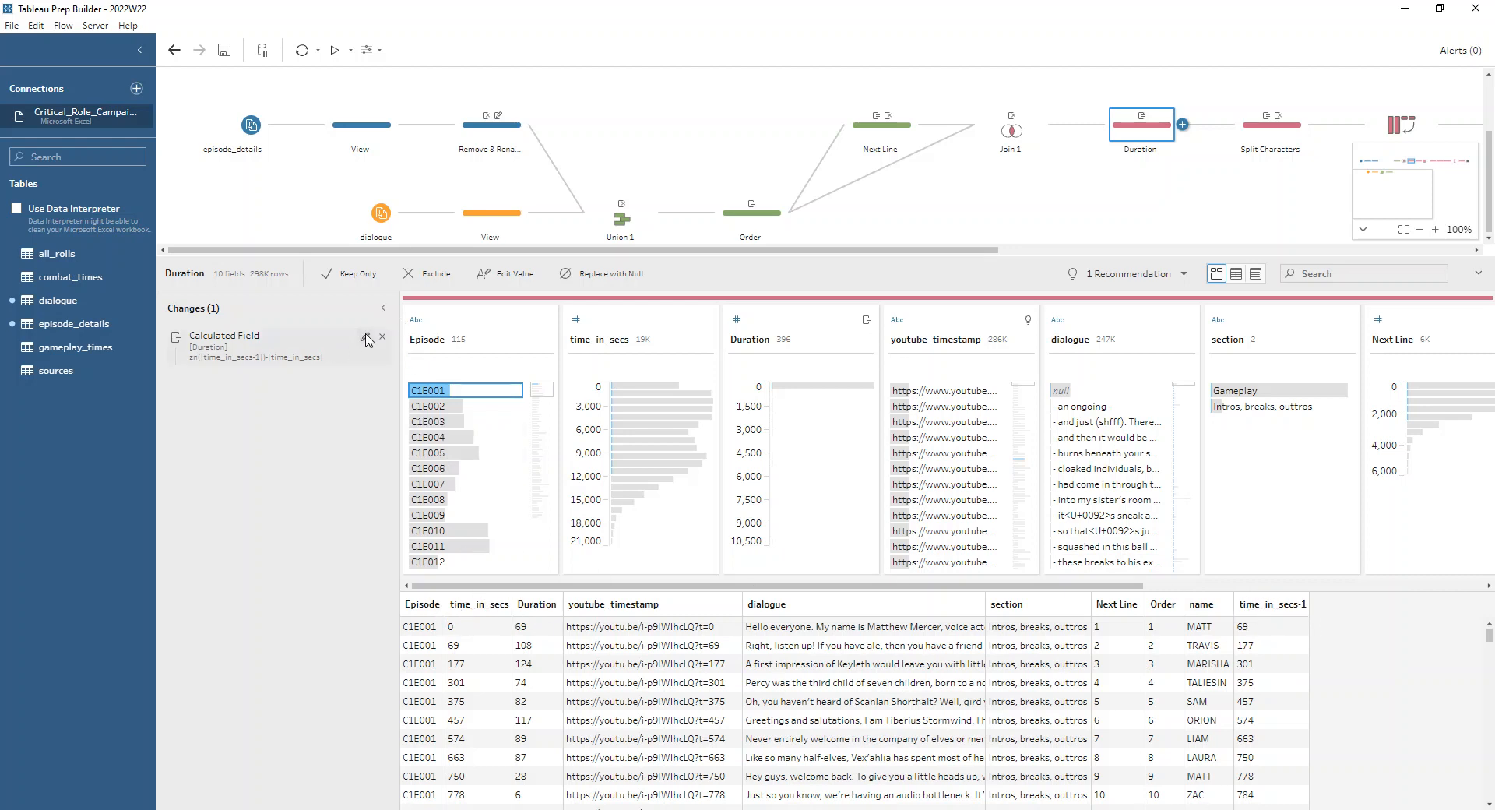
left_click(366, 338)
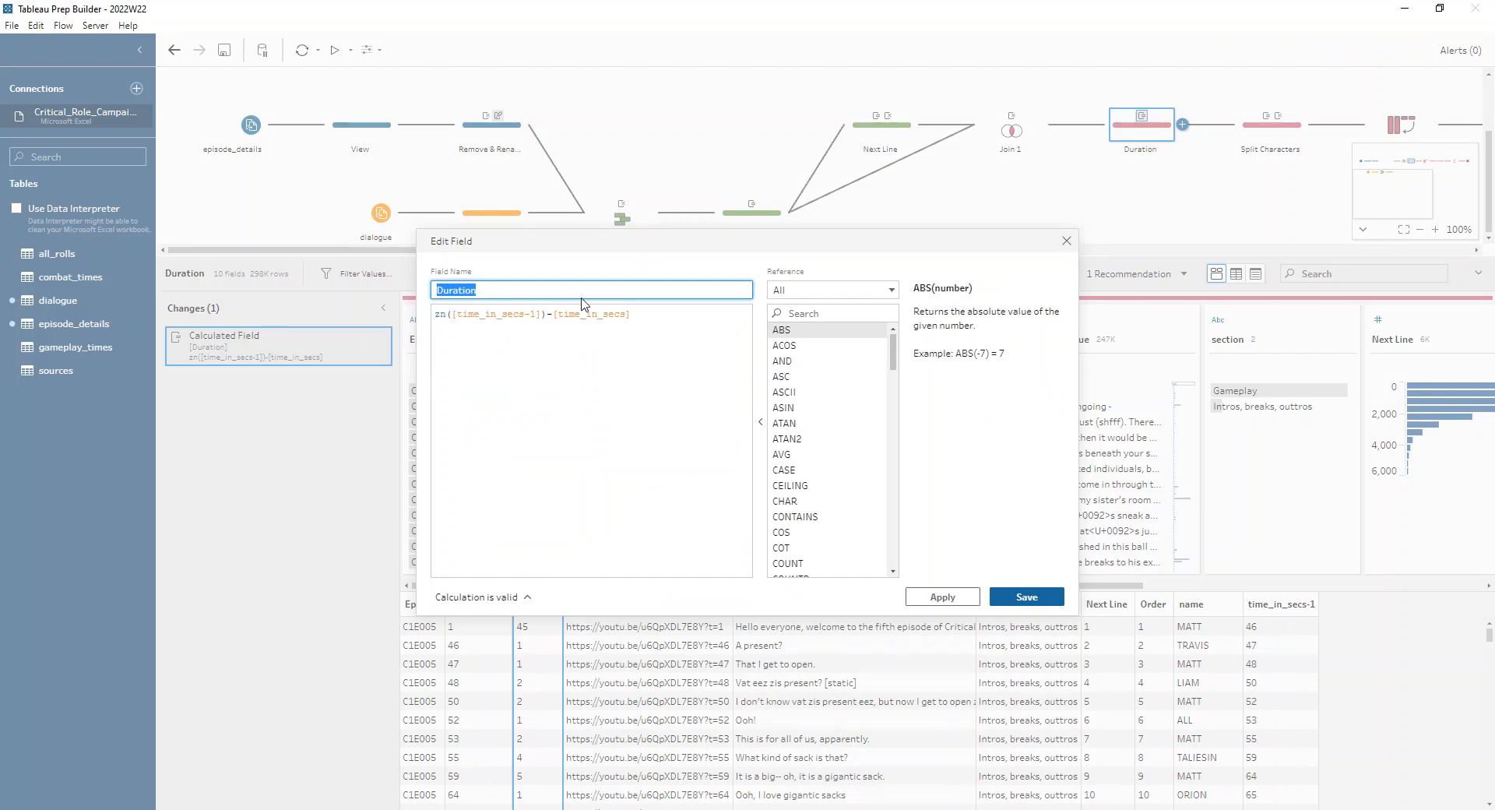
left_click(1066, 242)
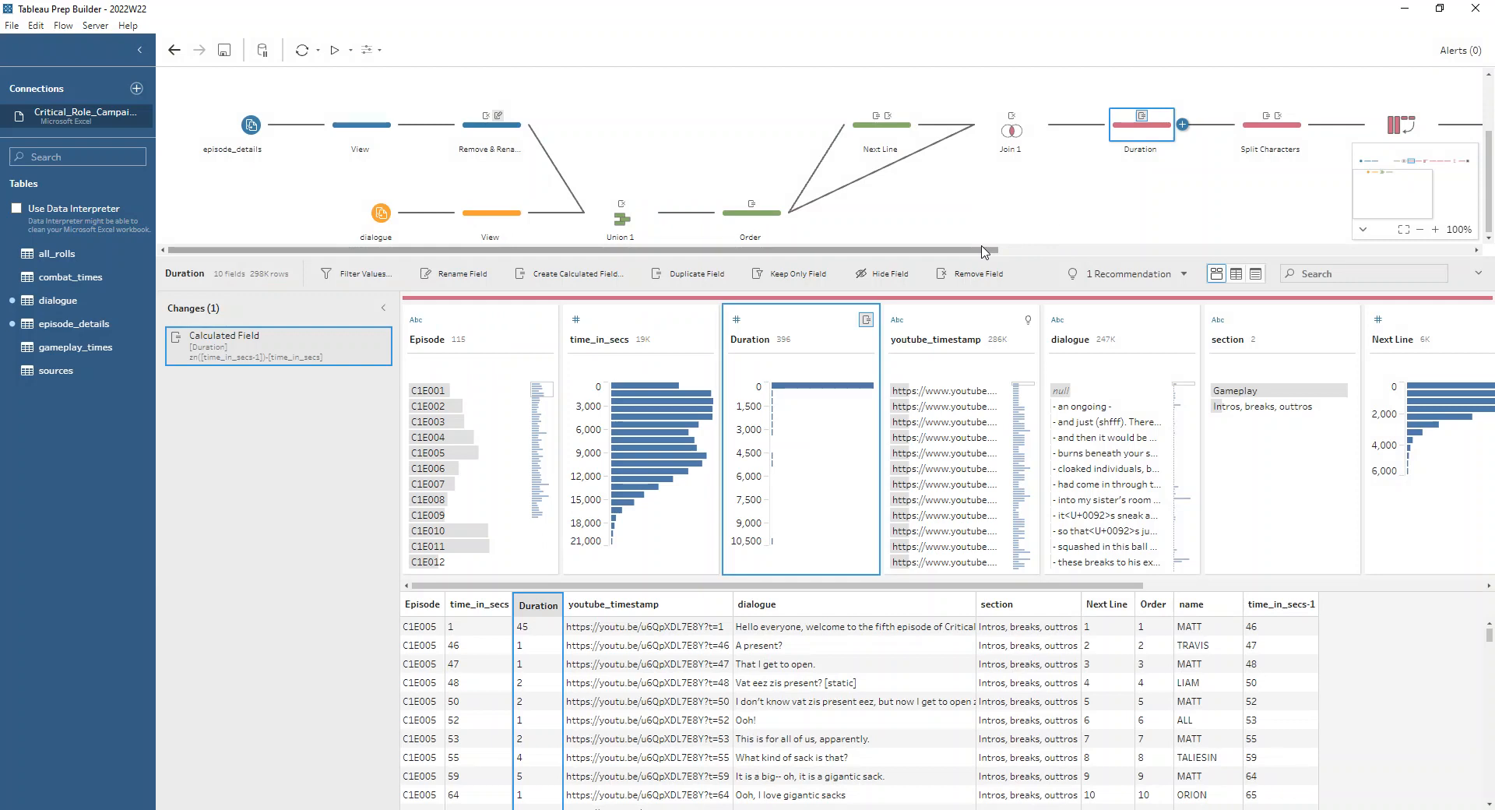
Examine the dialogue rows whose name field combines two speakers, and look at the Split Characters step
left_click_drag(847, 586, 1187, 585)
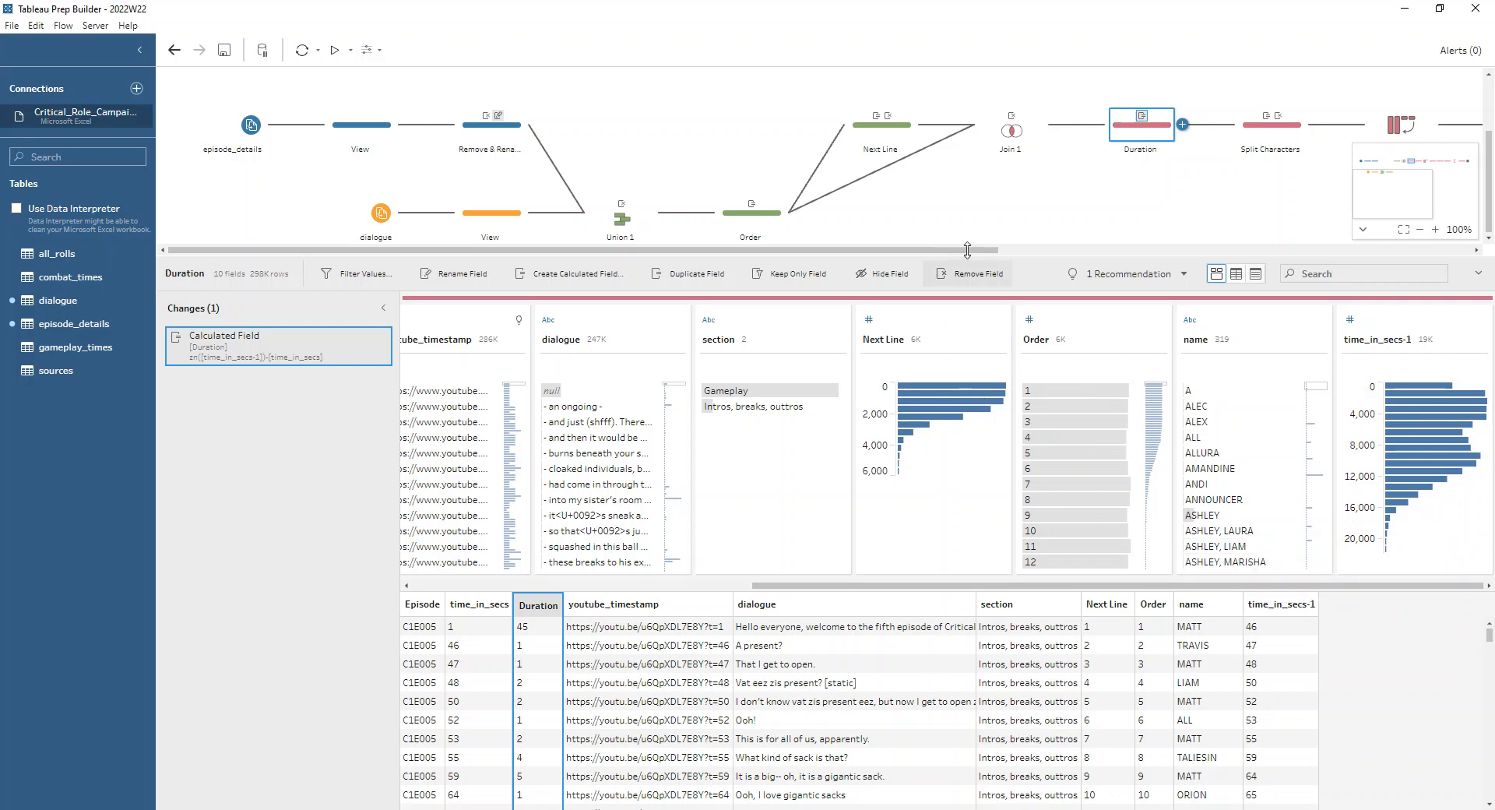
left_click_drag(995, 250, 1321, 254)
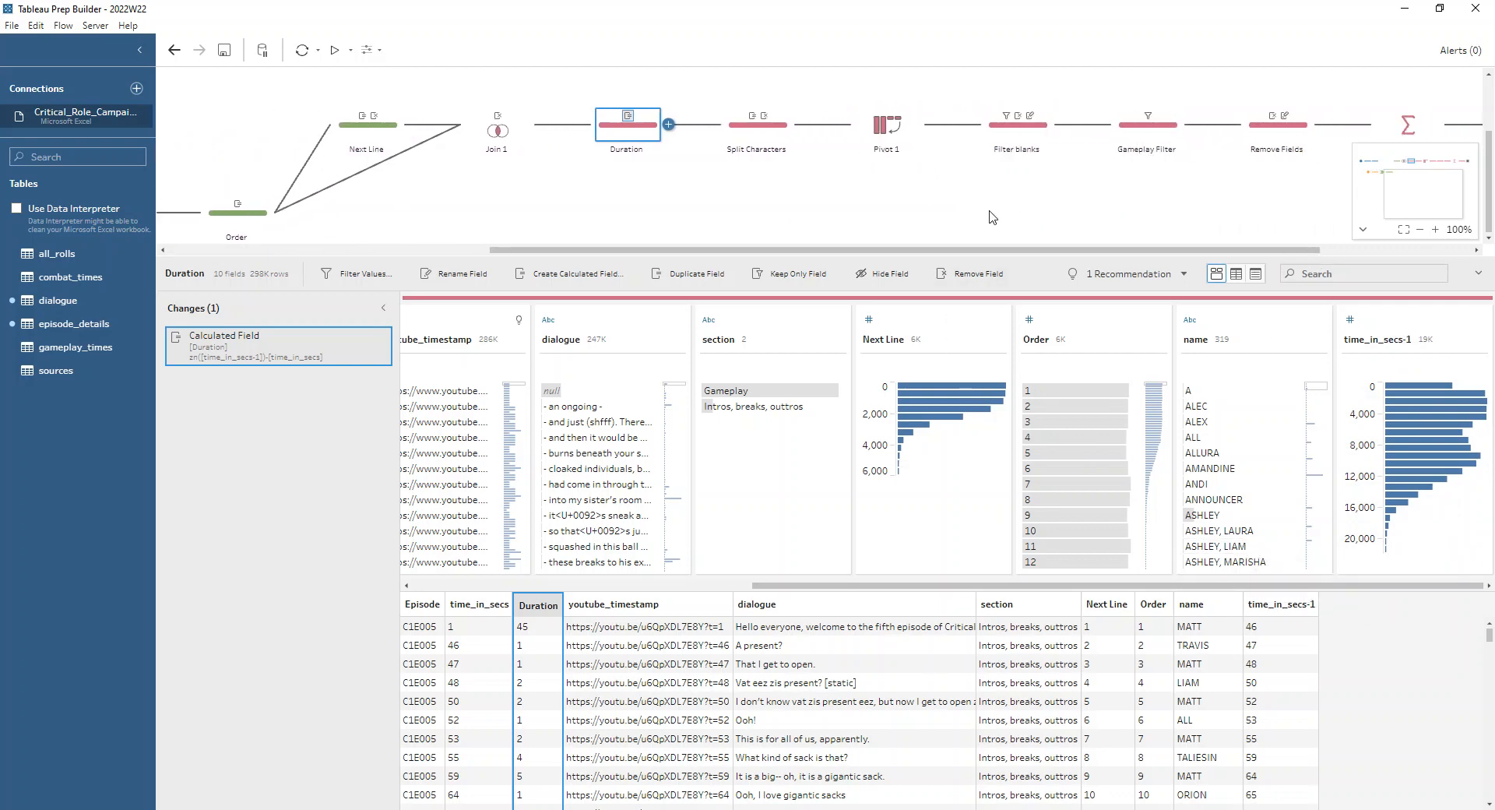
left_click_drag(926, 250, 1077, 251)
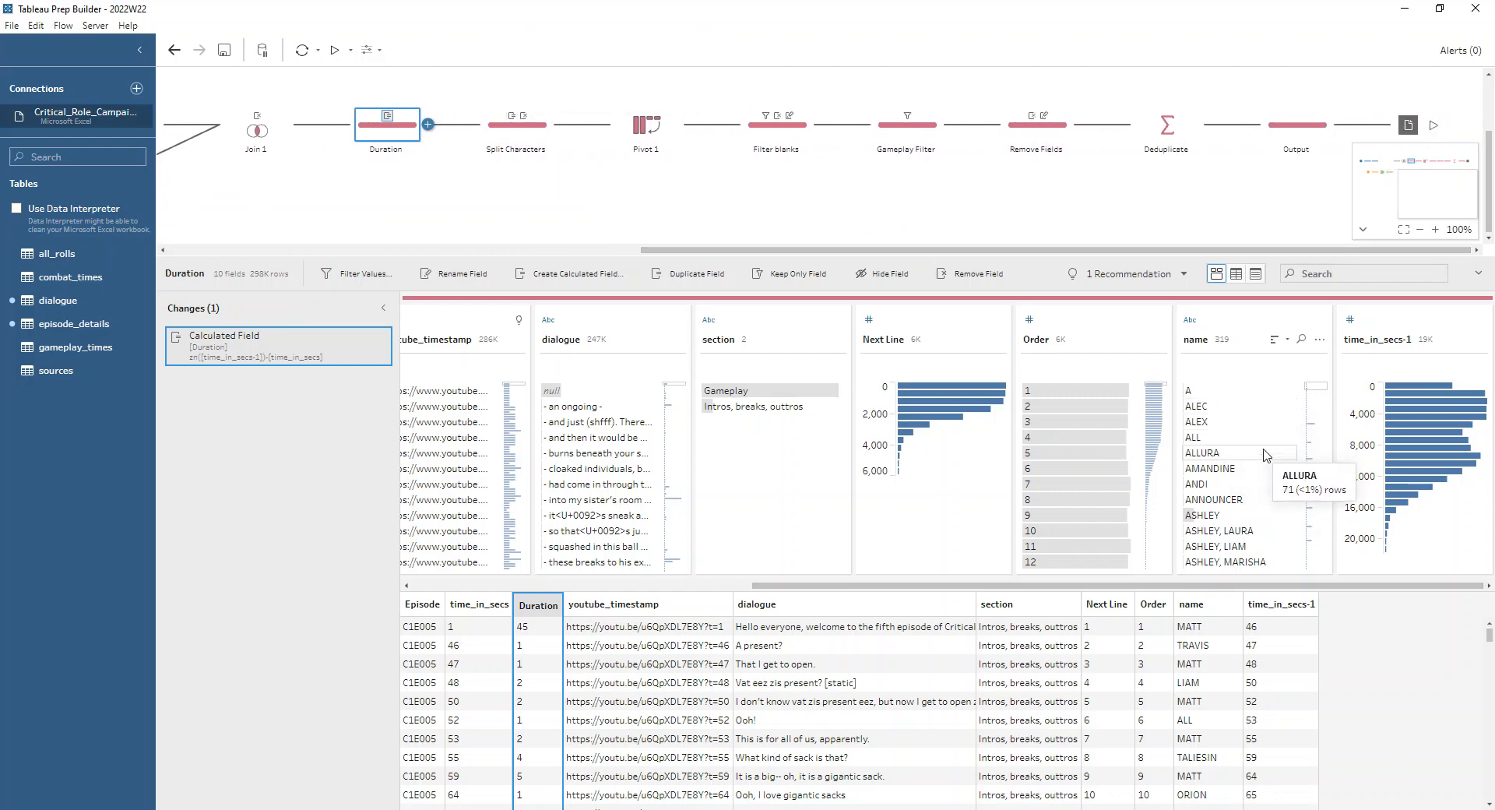
left_click(1219, 530)
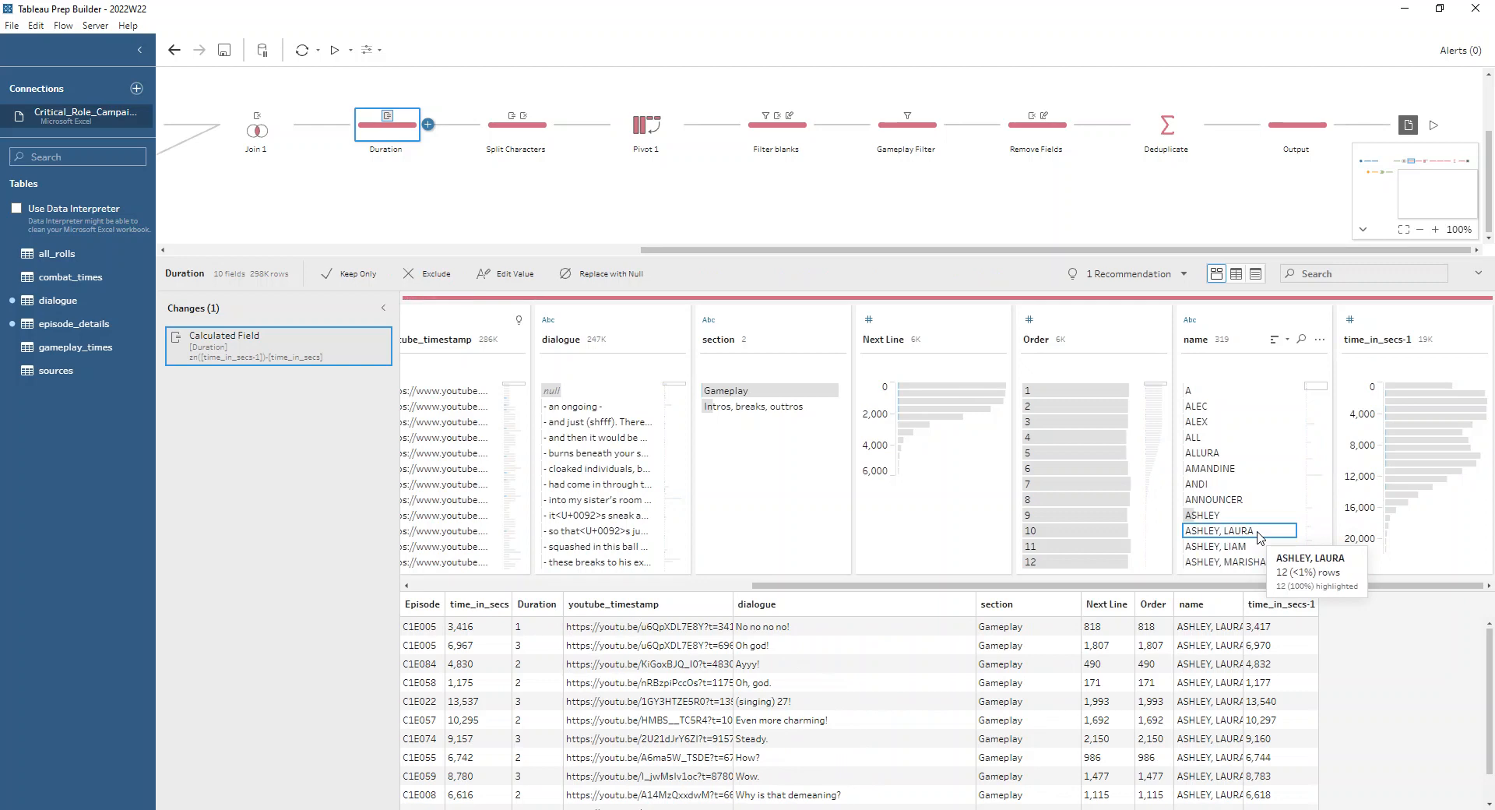
left_click(502, 138)
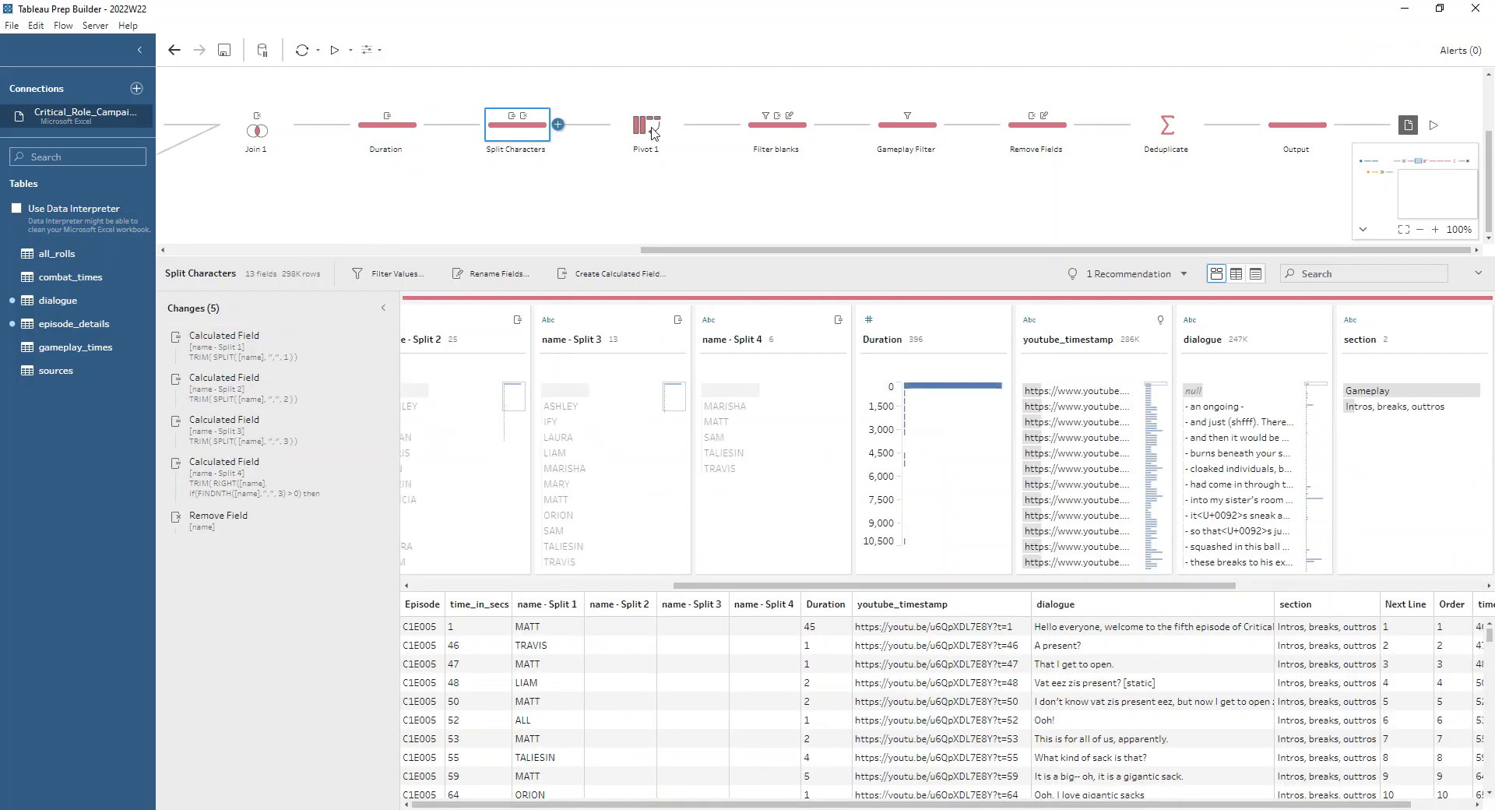
Set up a custom split of the Duration step's name field with a comma separator and all fields, without applying it
left_click(411, 133)
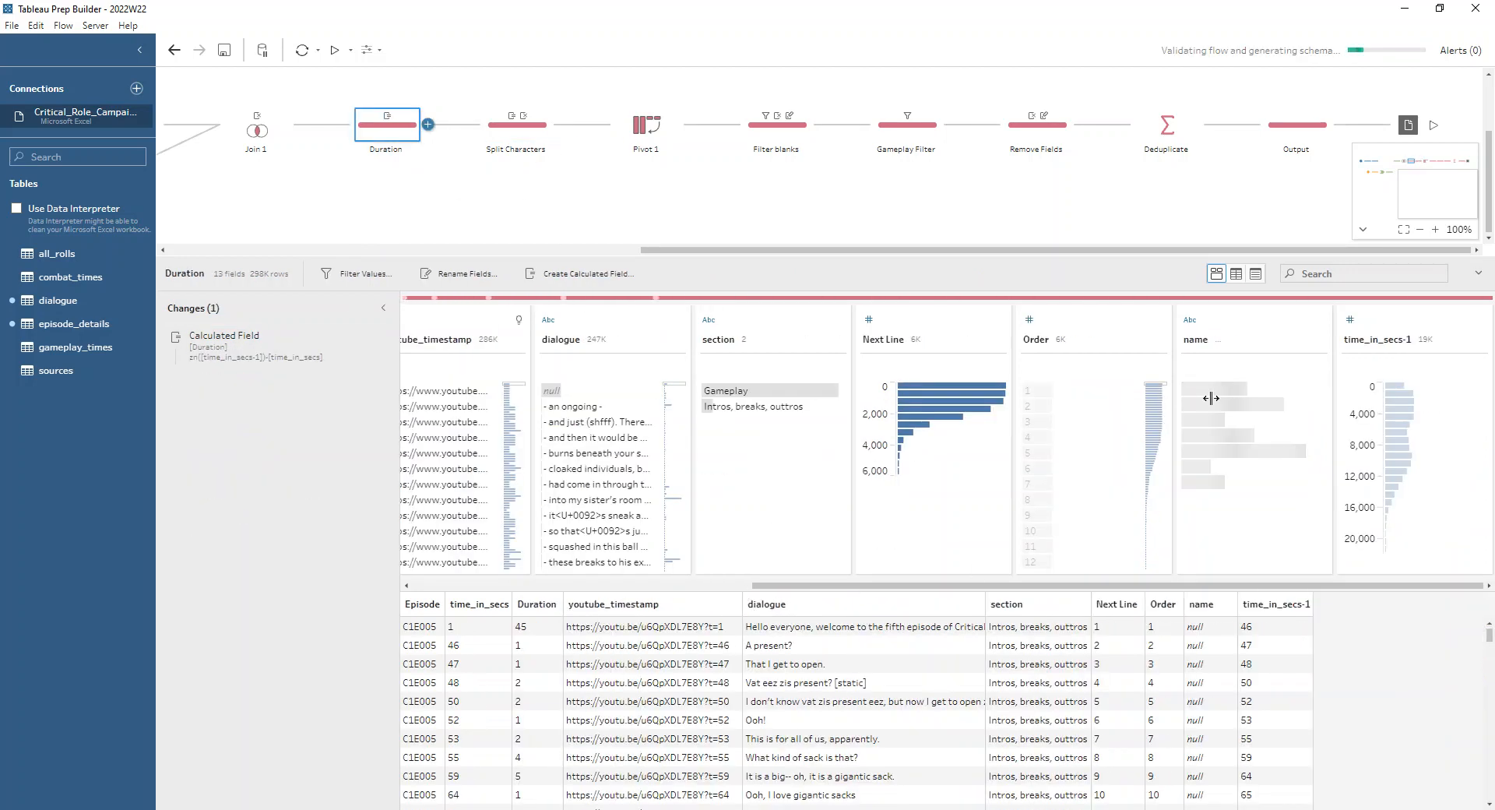
left_click(1318, 340)
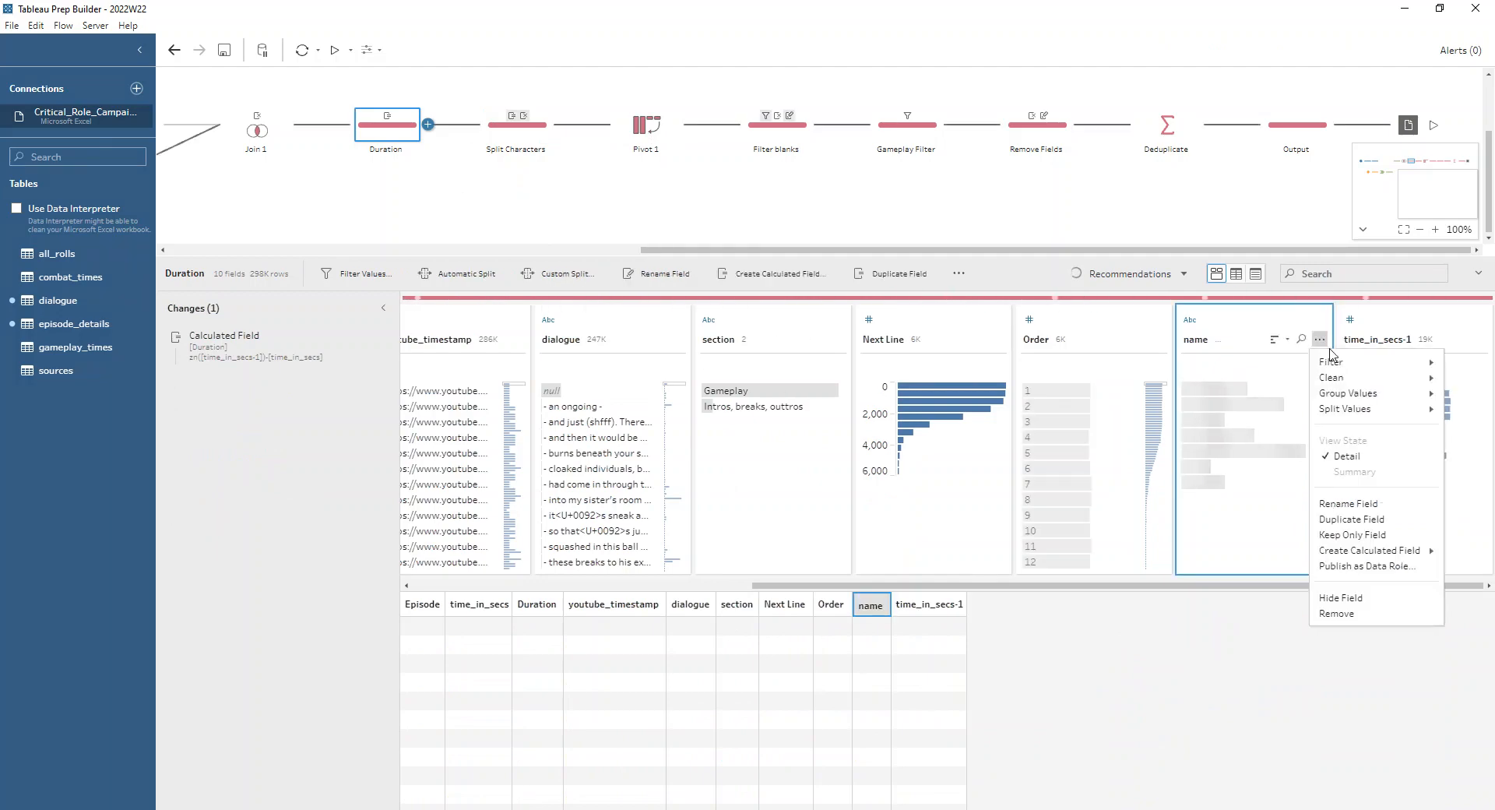
mouse_move(1358, 409)
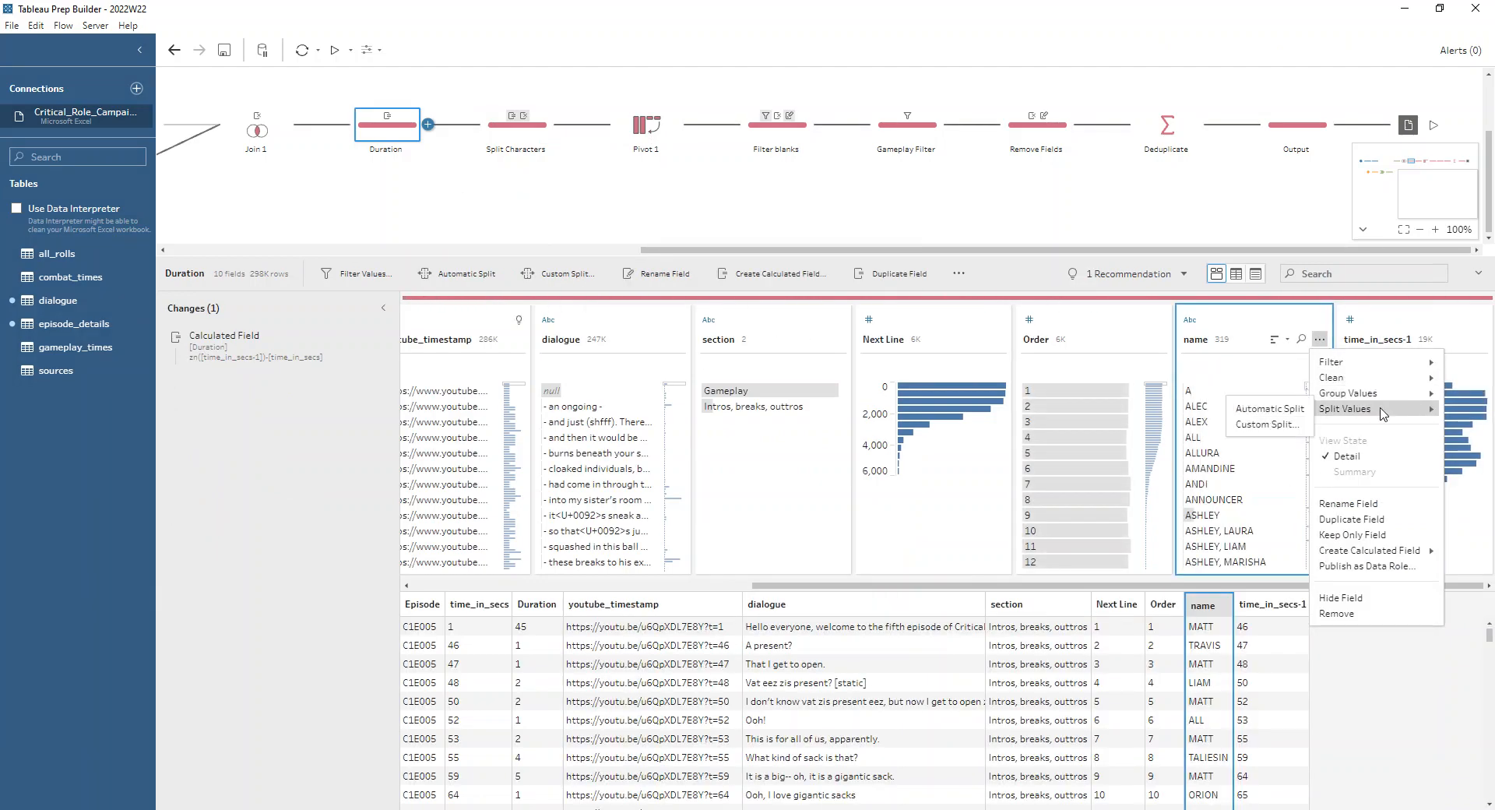
left_click(1281, 426)
type(",")
left_click(767, 441)
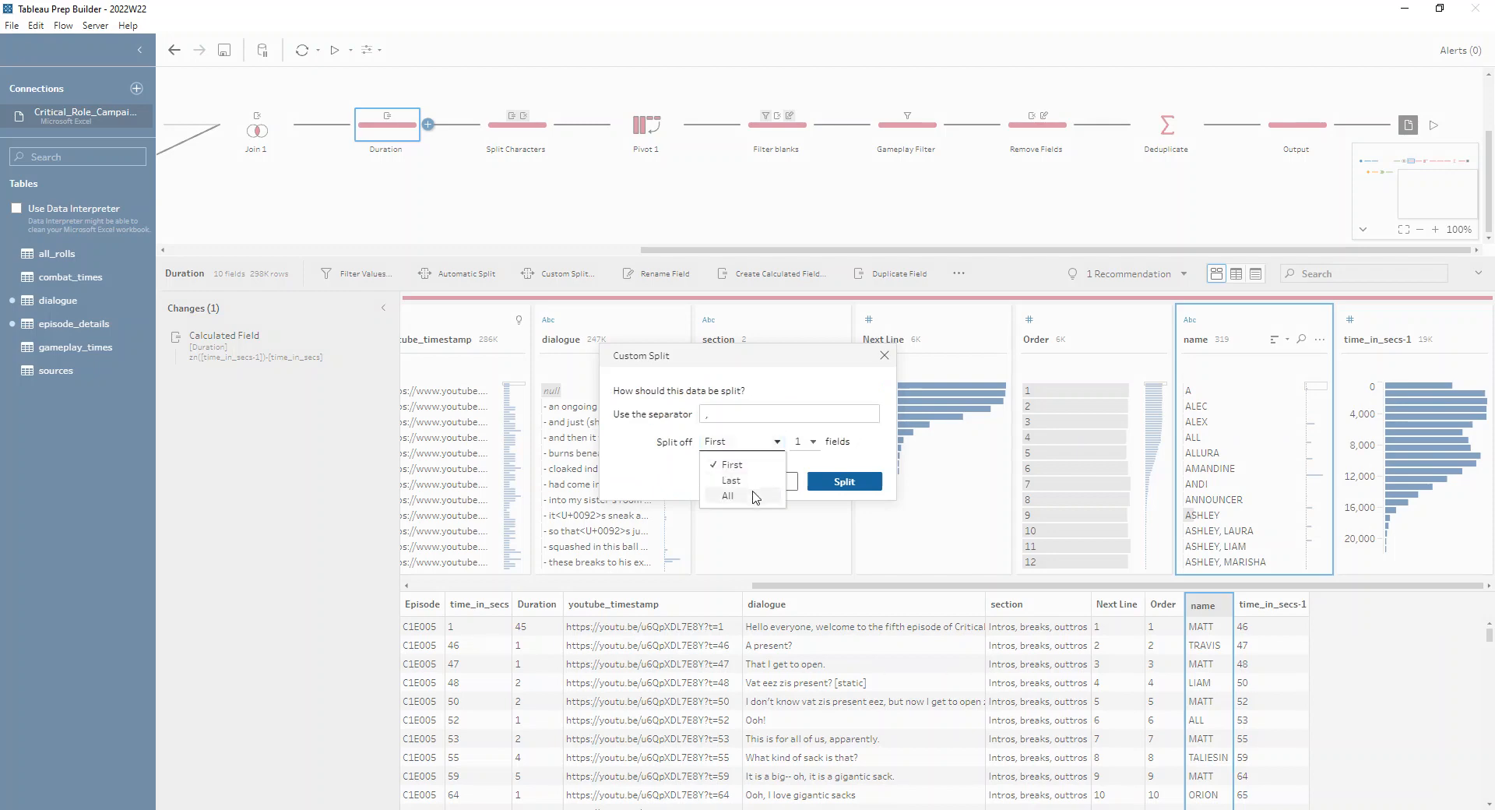
left_click(754, 495)
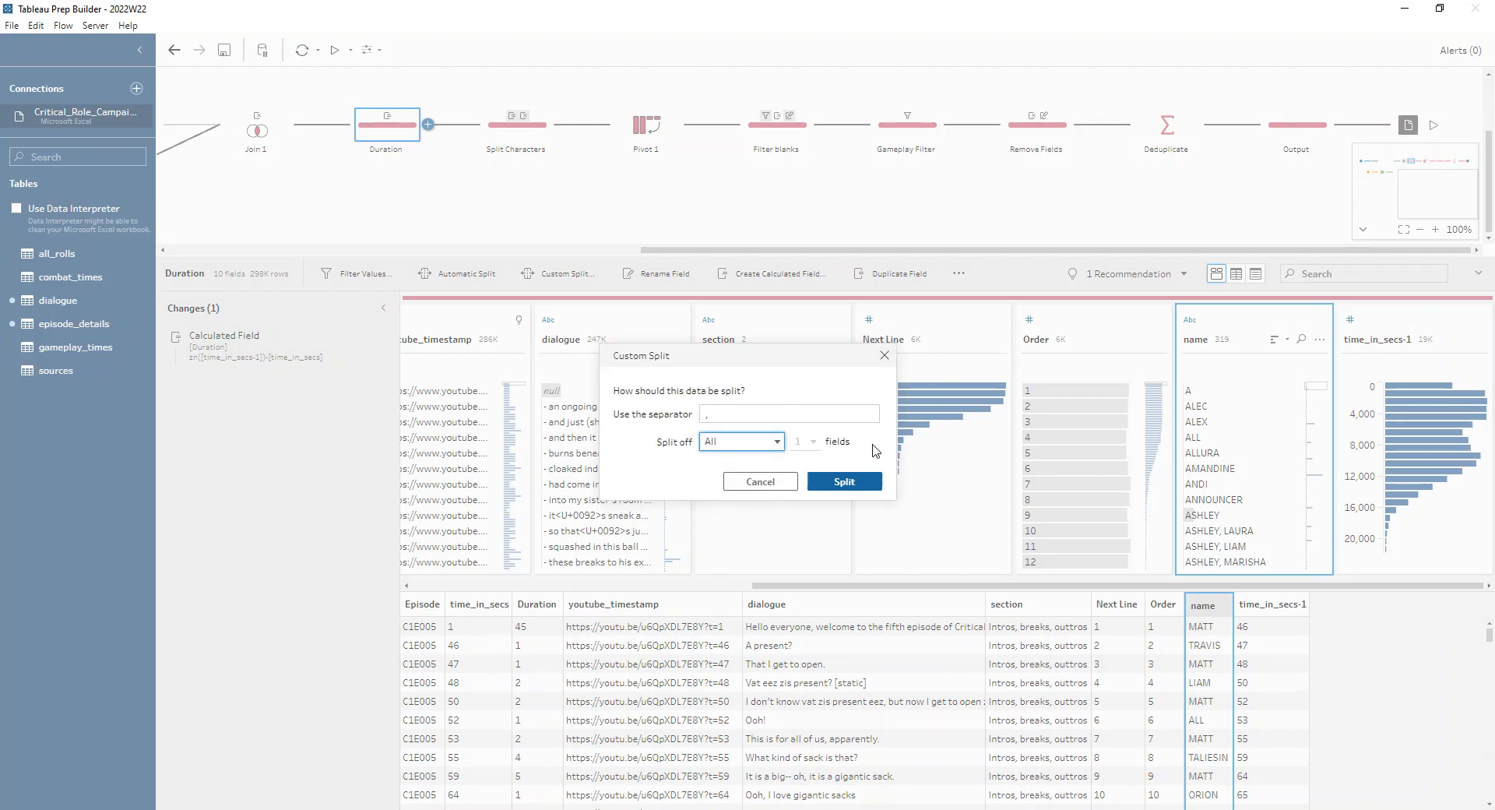
left_click(883, 355)
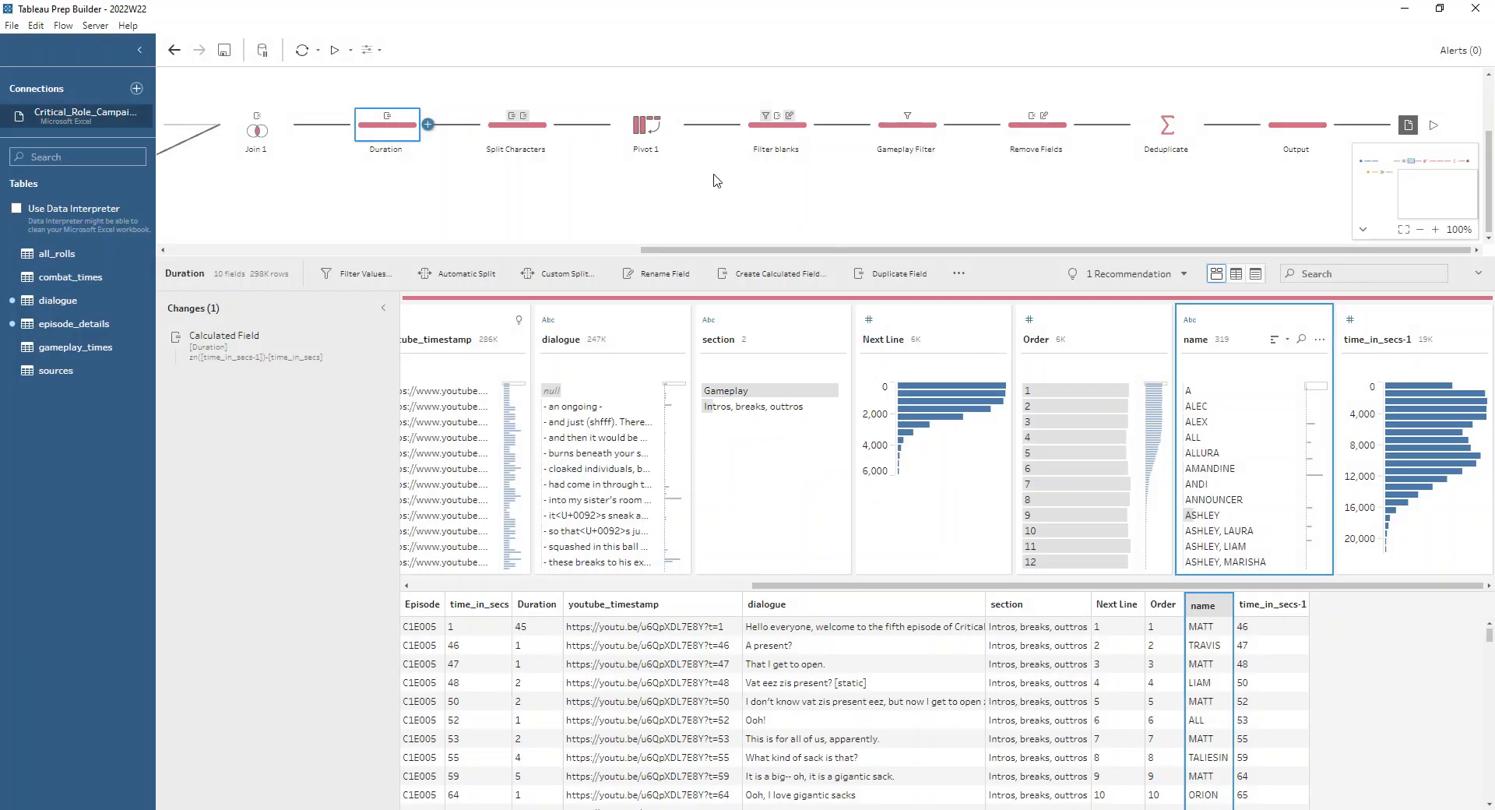
Review the name - Split 1 calculation in Split Characters and the columns-to-rows settings of Pivot 1
left_click(521, 140)
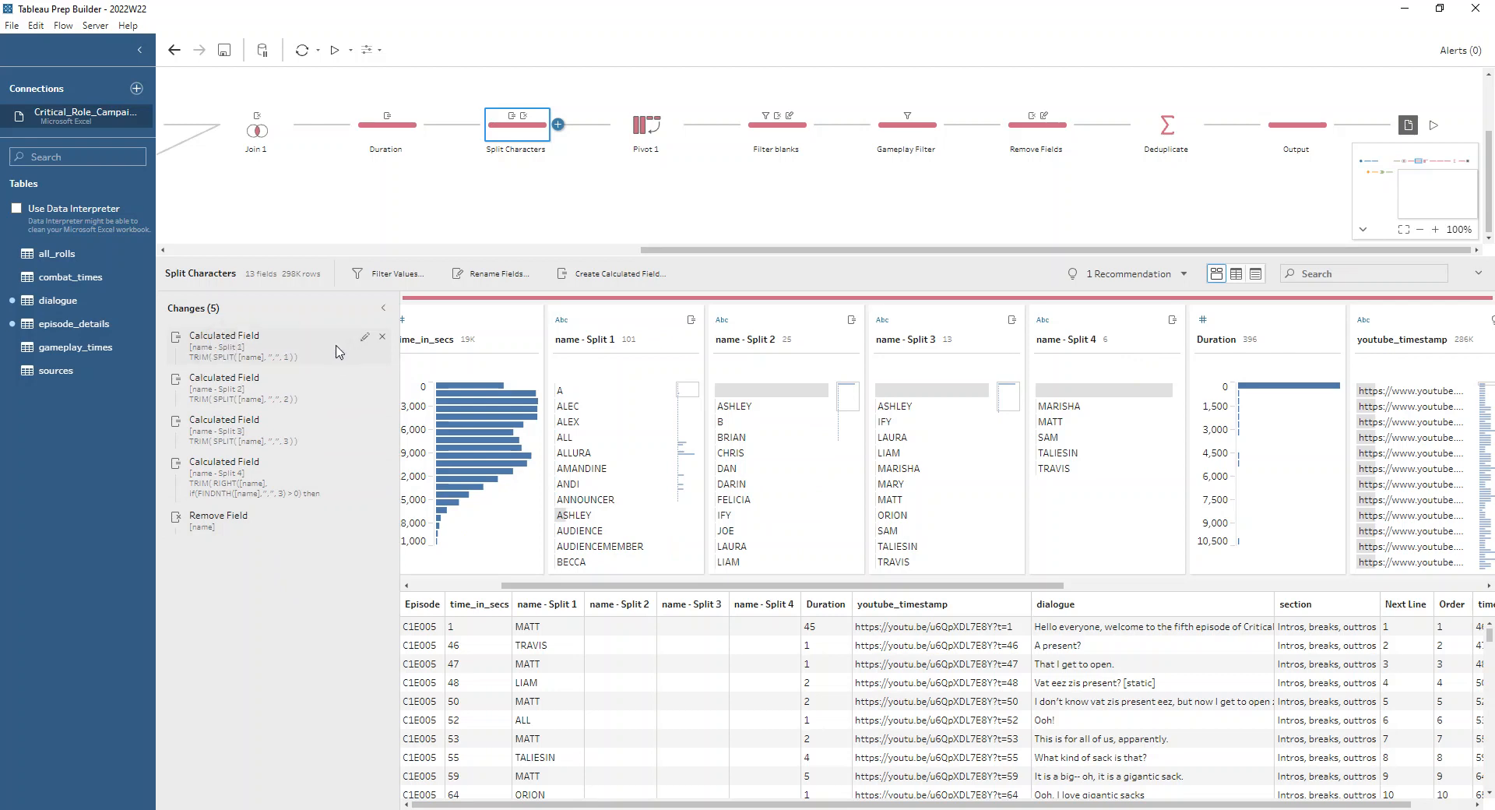
left_click(365, 340)
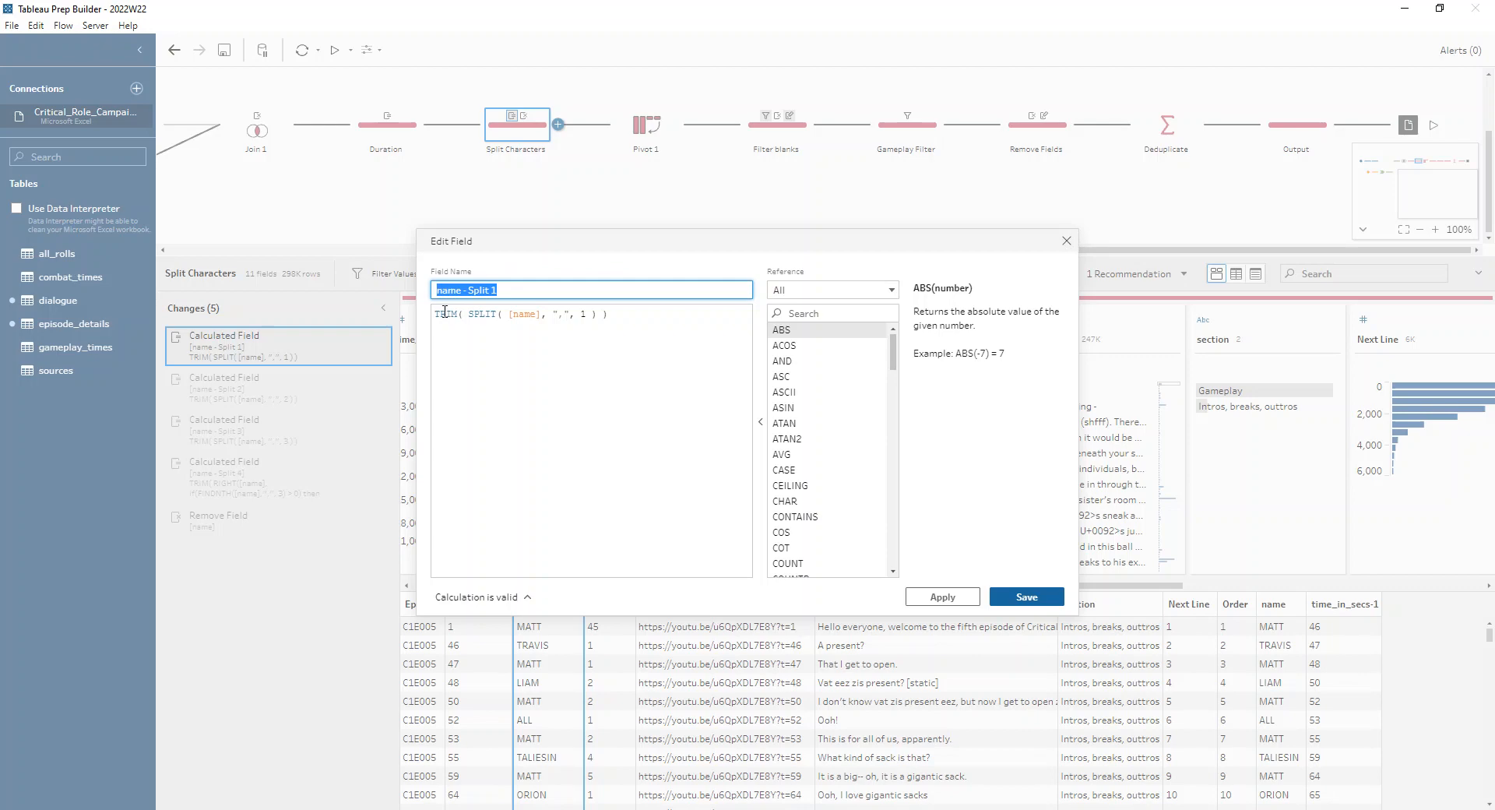
left_click(1066, 240)
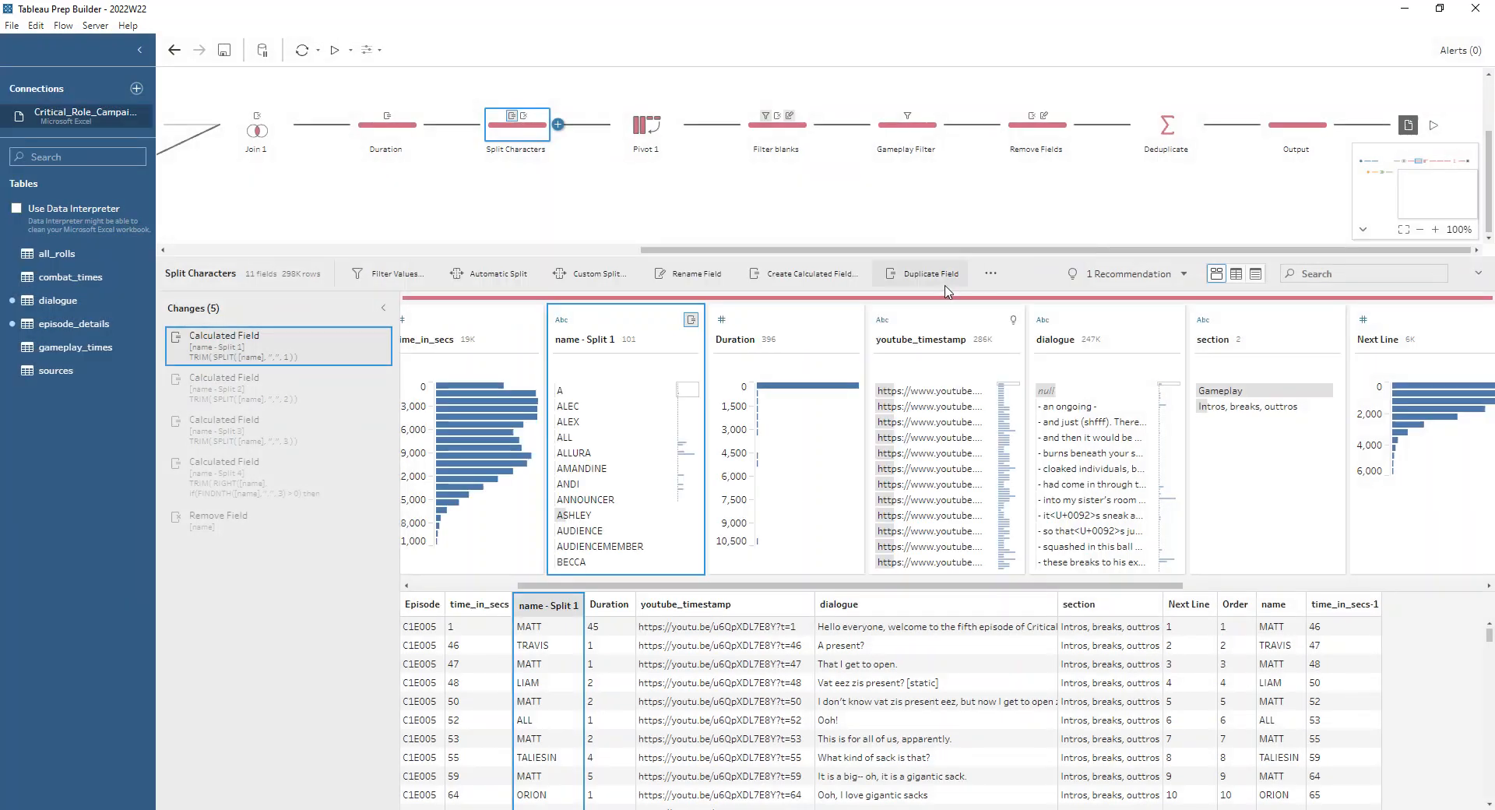
left_click(635, 138)
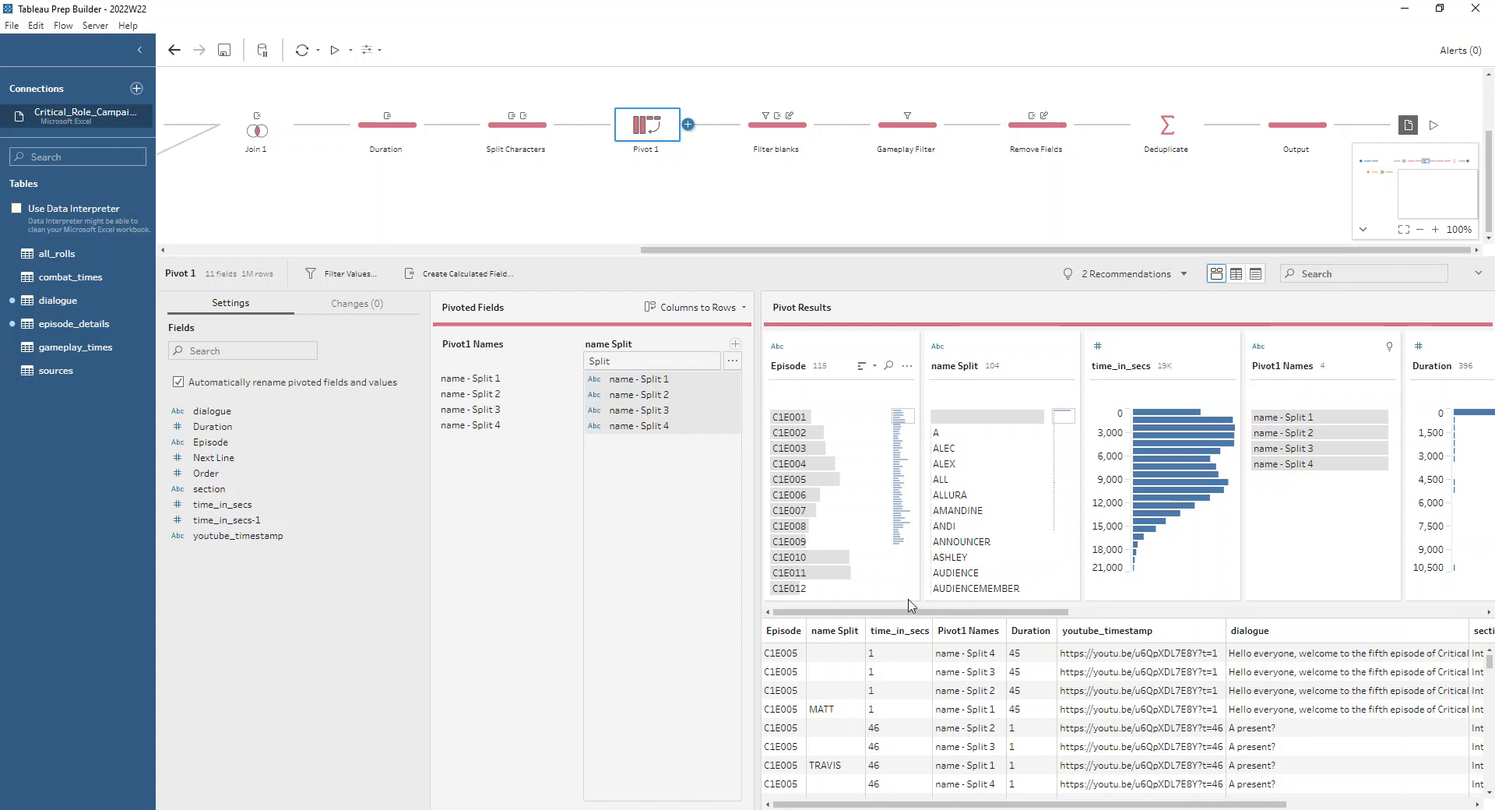
Review the blank-name handling in Filter blanks and the section filter in Gameplay Filter, selecting the section field's Gameplay value
mouse_move(1016, 421)
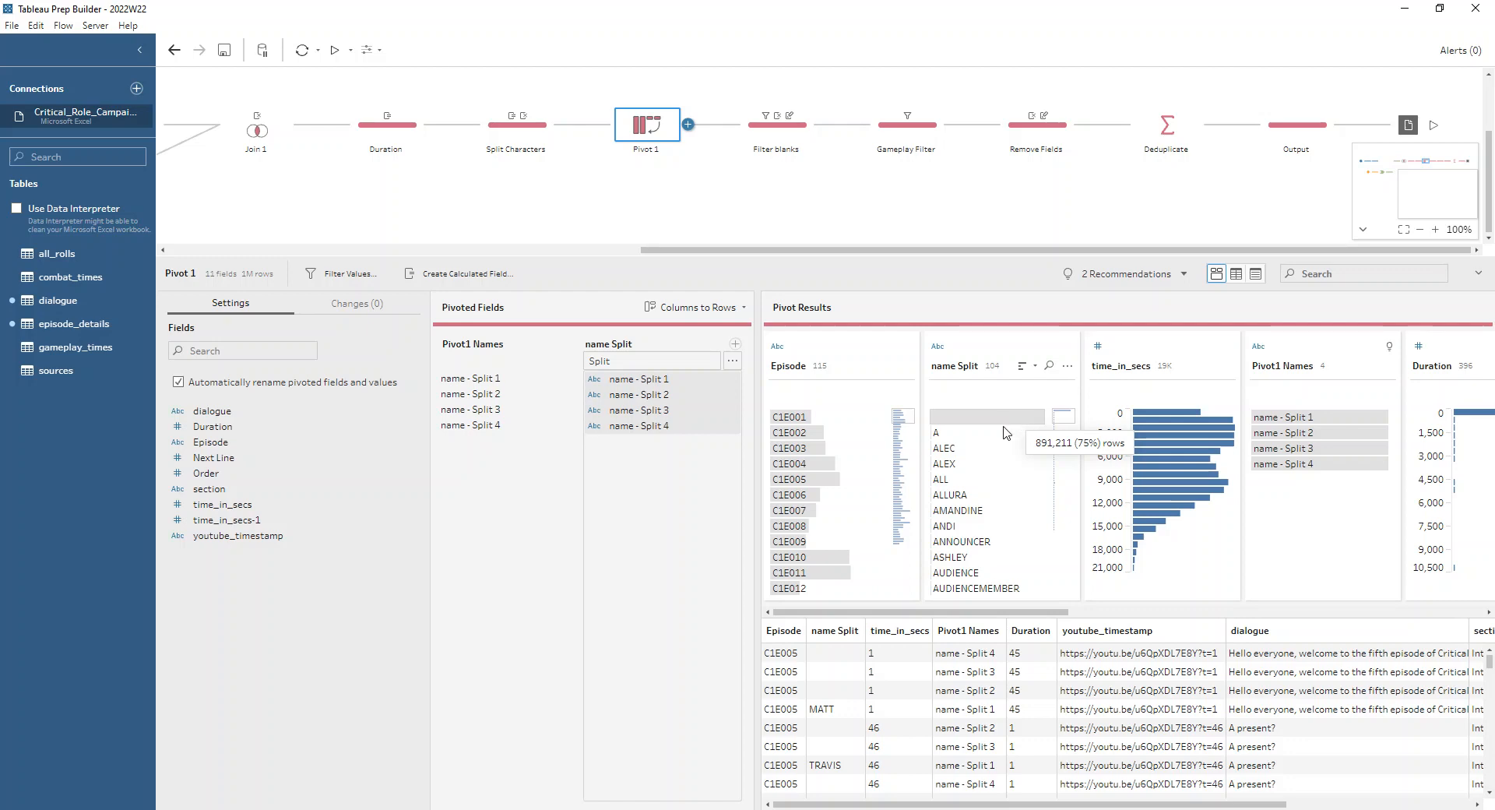
left_click(779, 128)
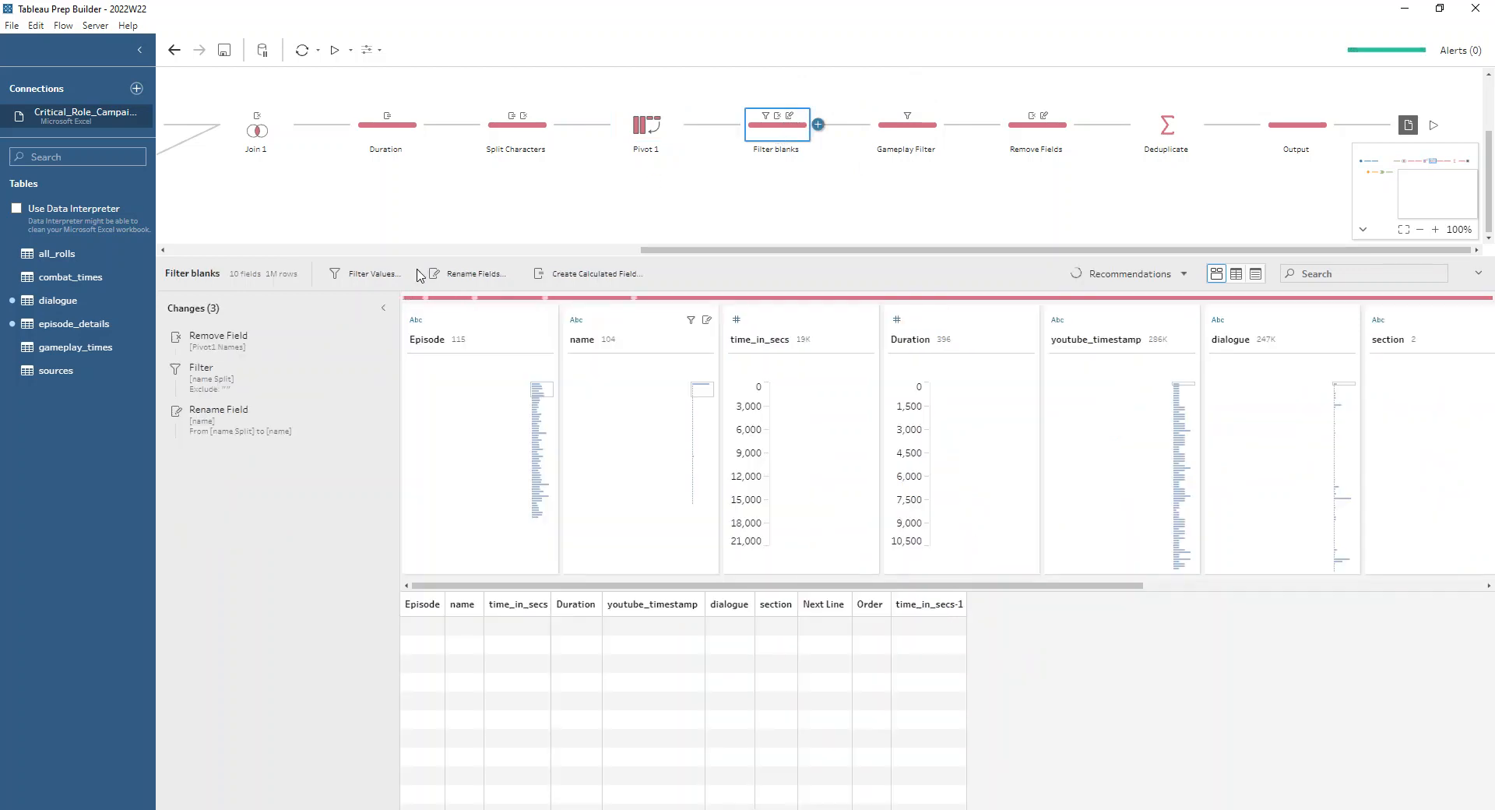
left_click(917, 131)
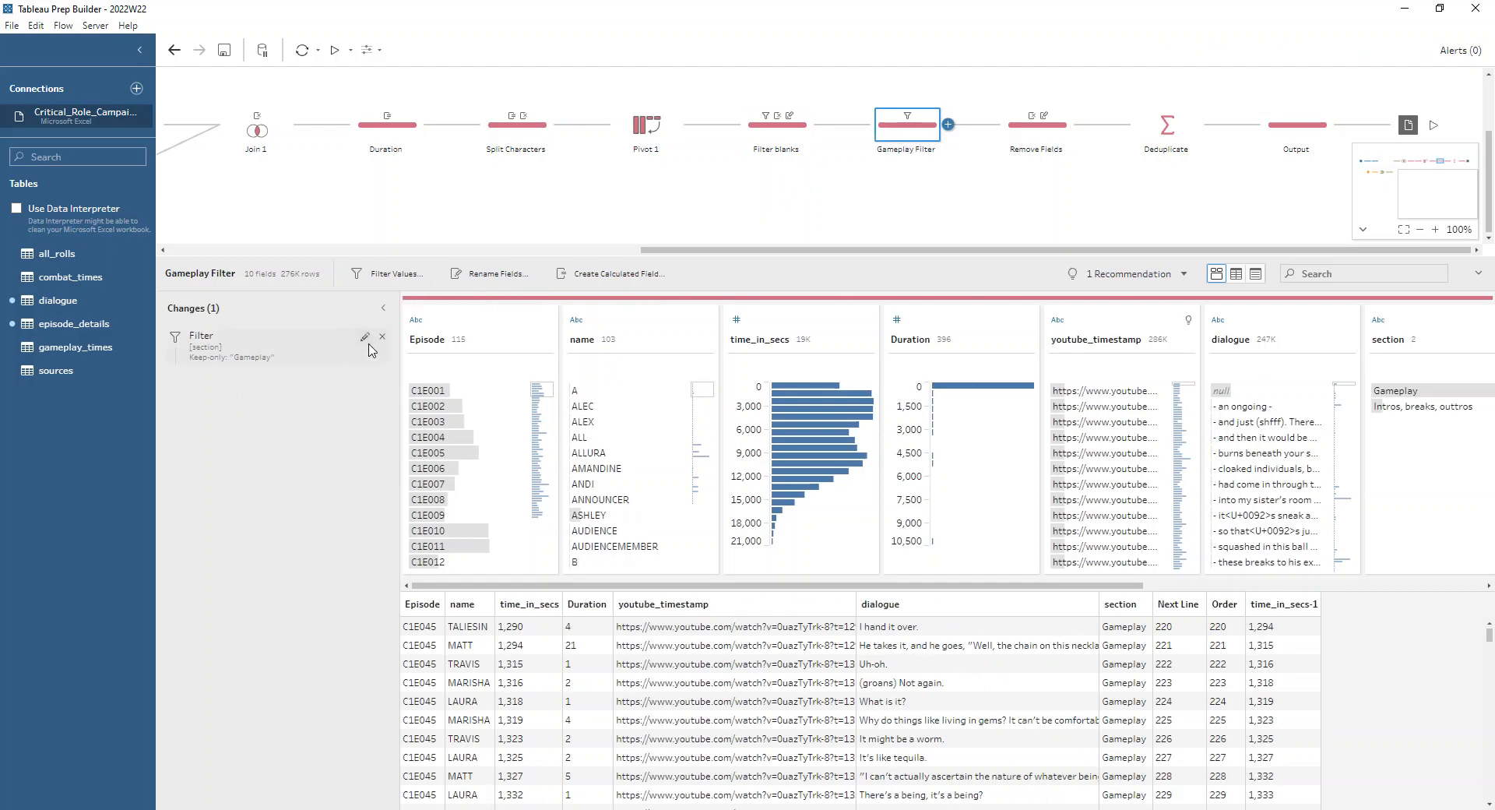
scroll(592, 585, "right", 1)
left_click_drag(592, 589, 1067, 597)
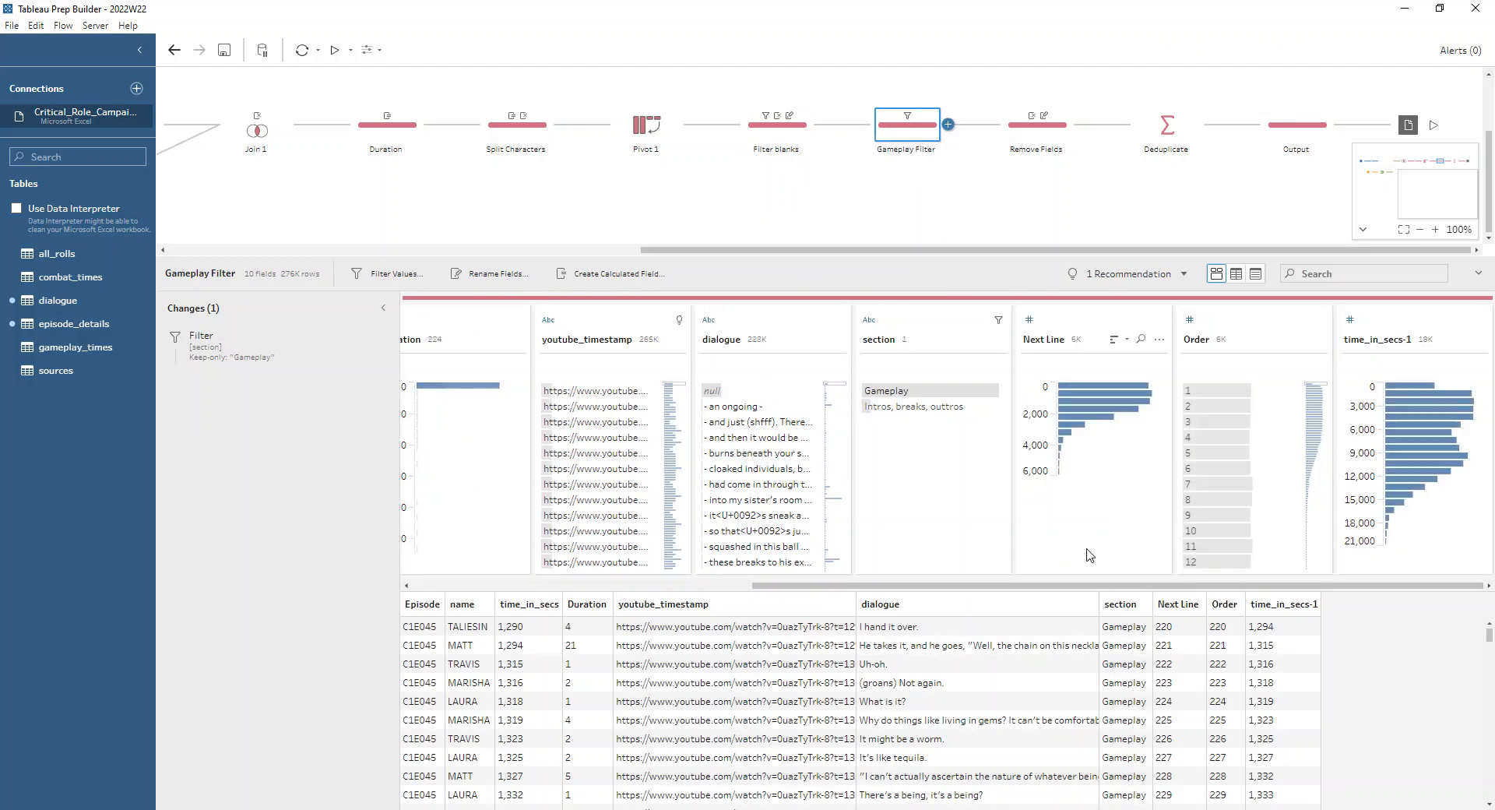
mouse_move(899, 390)
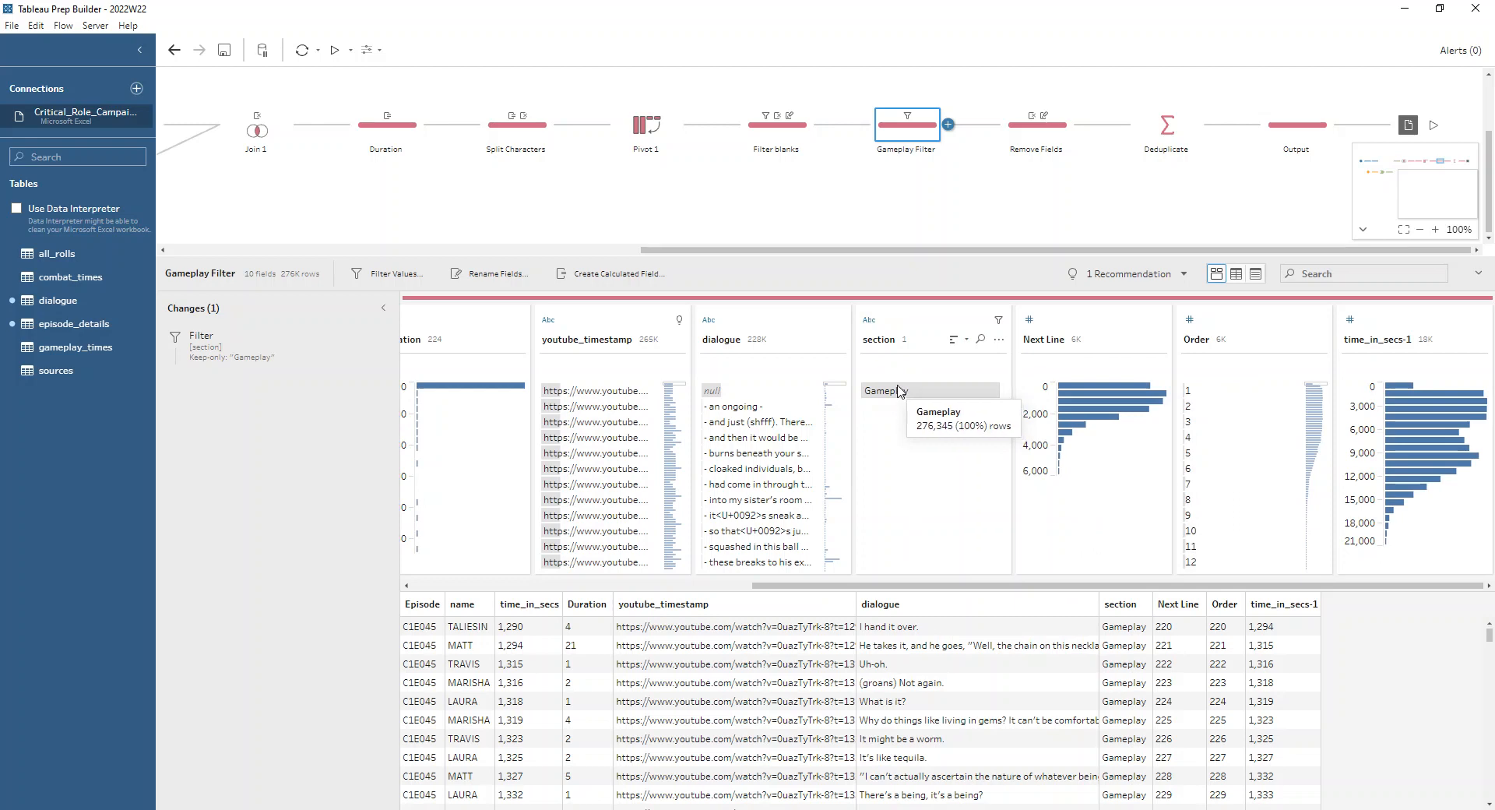
left_click(901, 396)
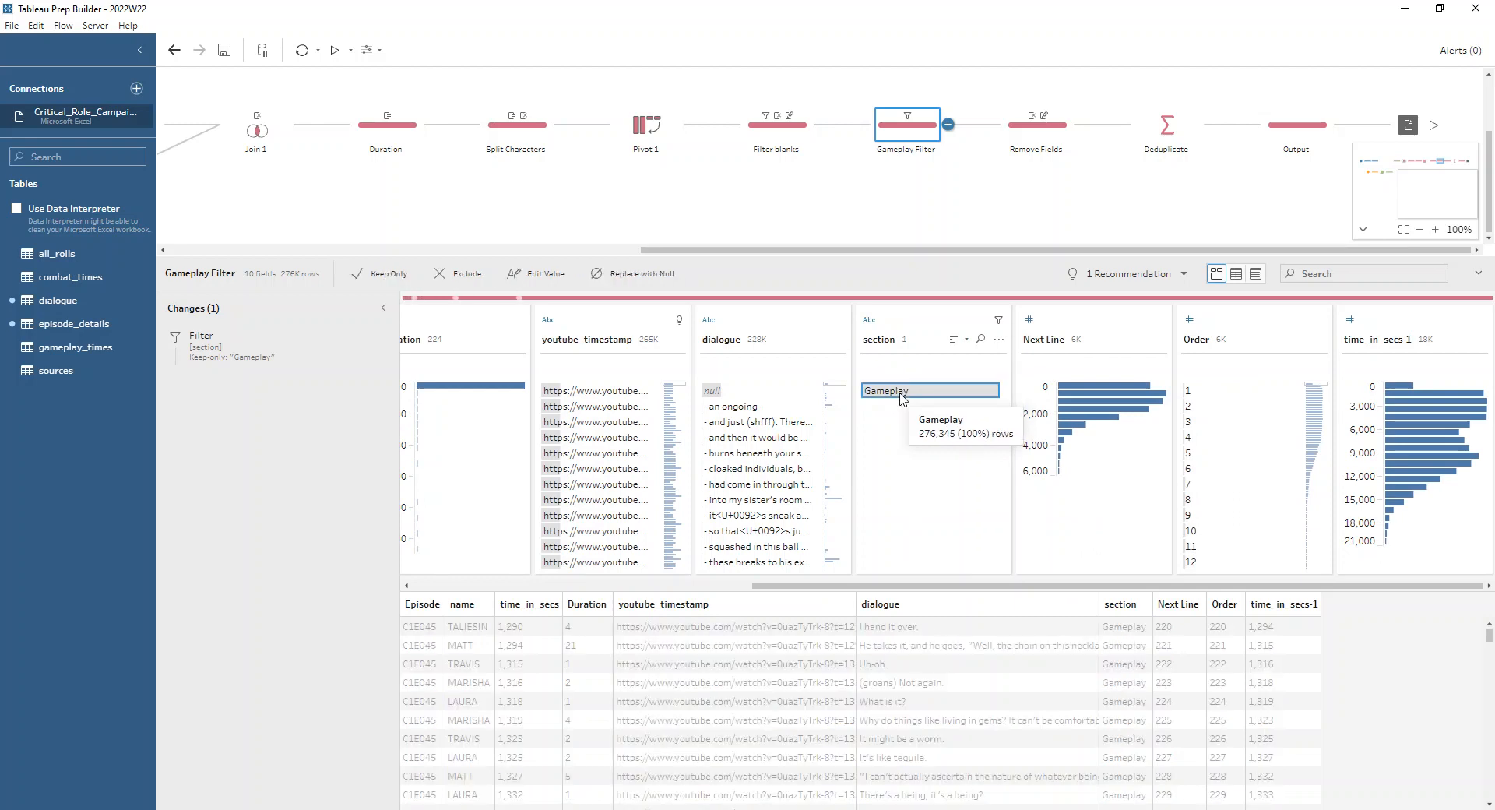
Review the renamed and removed fields in the Remove Fields step and the grouped fields in the Deduplicate step
left_click(1013, 141)
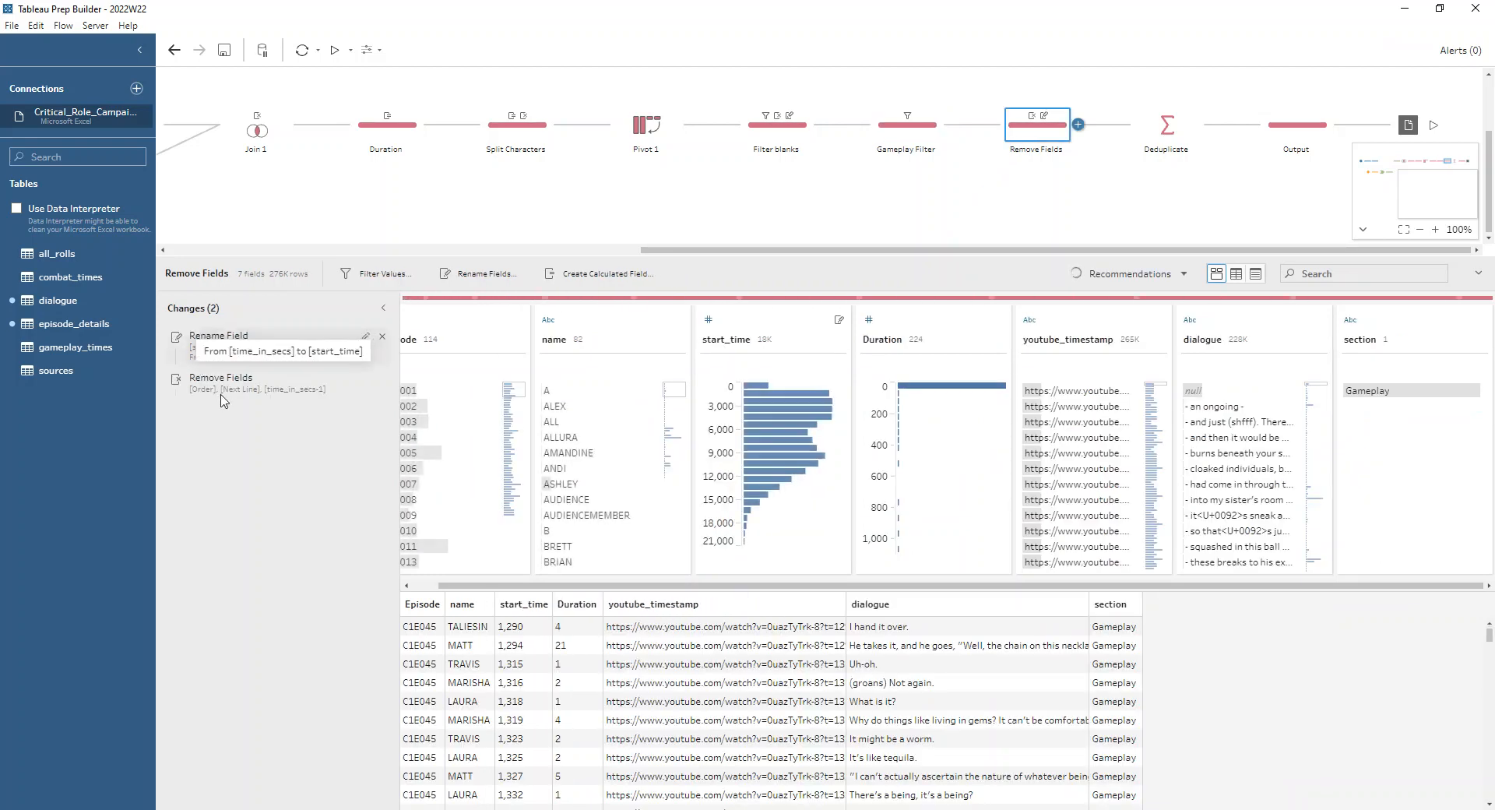
left_click(1185, 133)
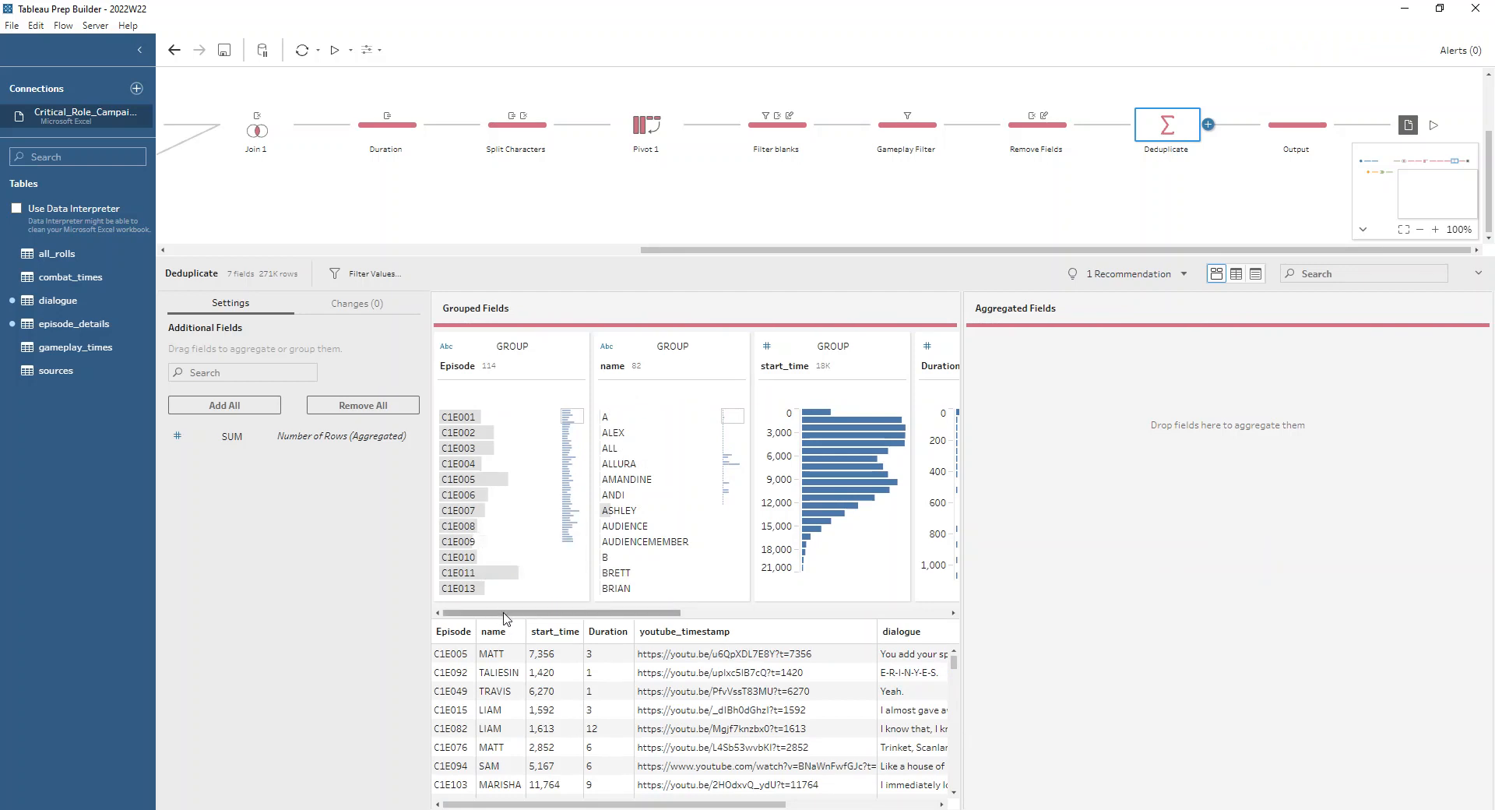
left_click_drag(505, 618, 513, 618)
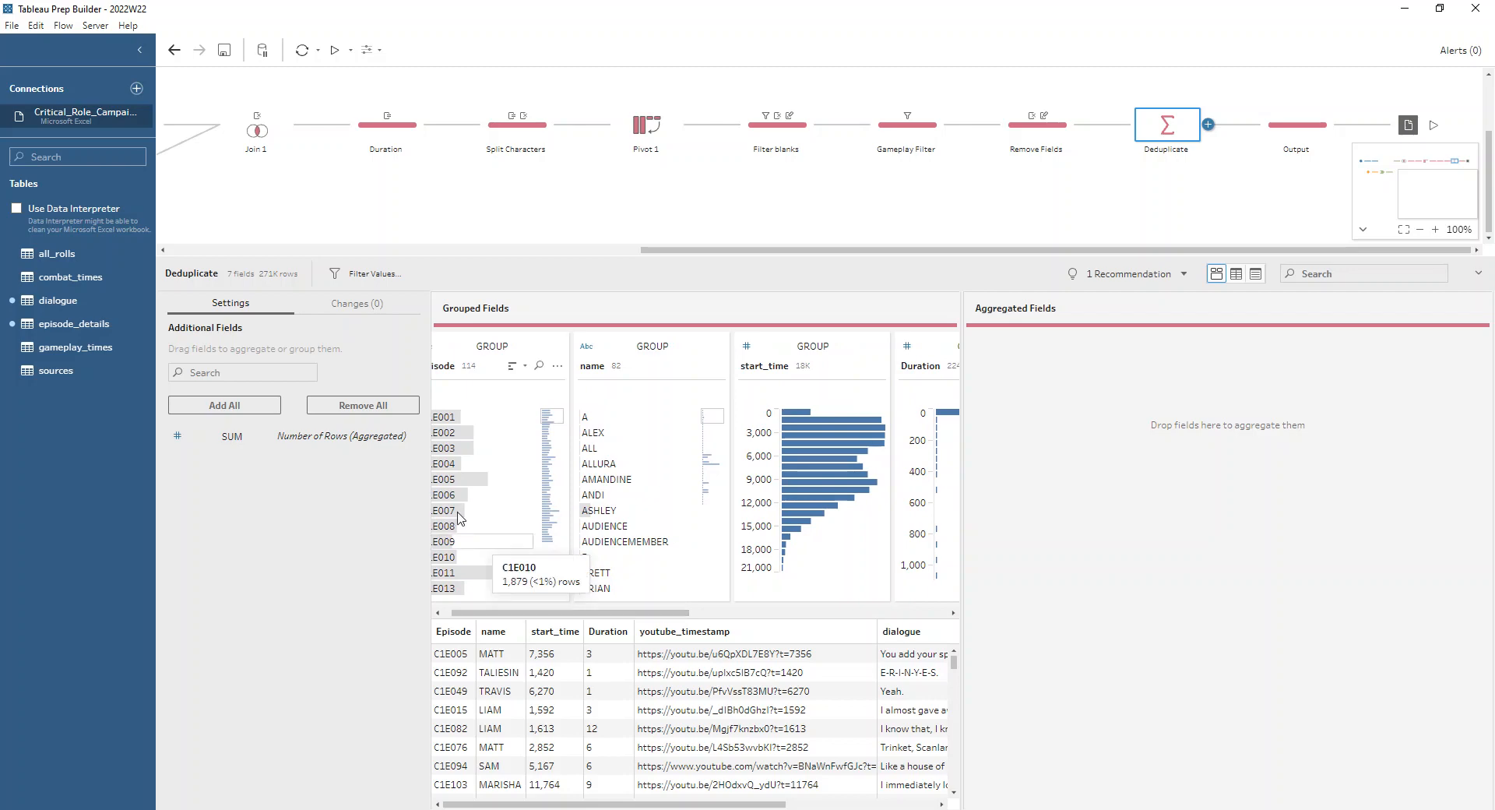
Compare the row counts of the Remove Fields and Deduplicate steps, and look at the final fields in the Output step
left_click(1026, 140)
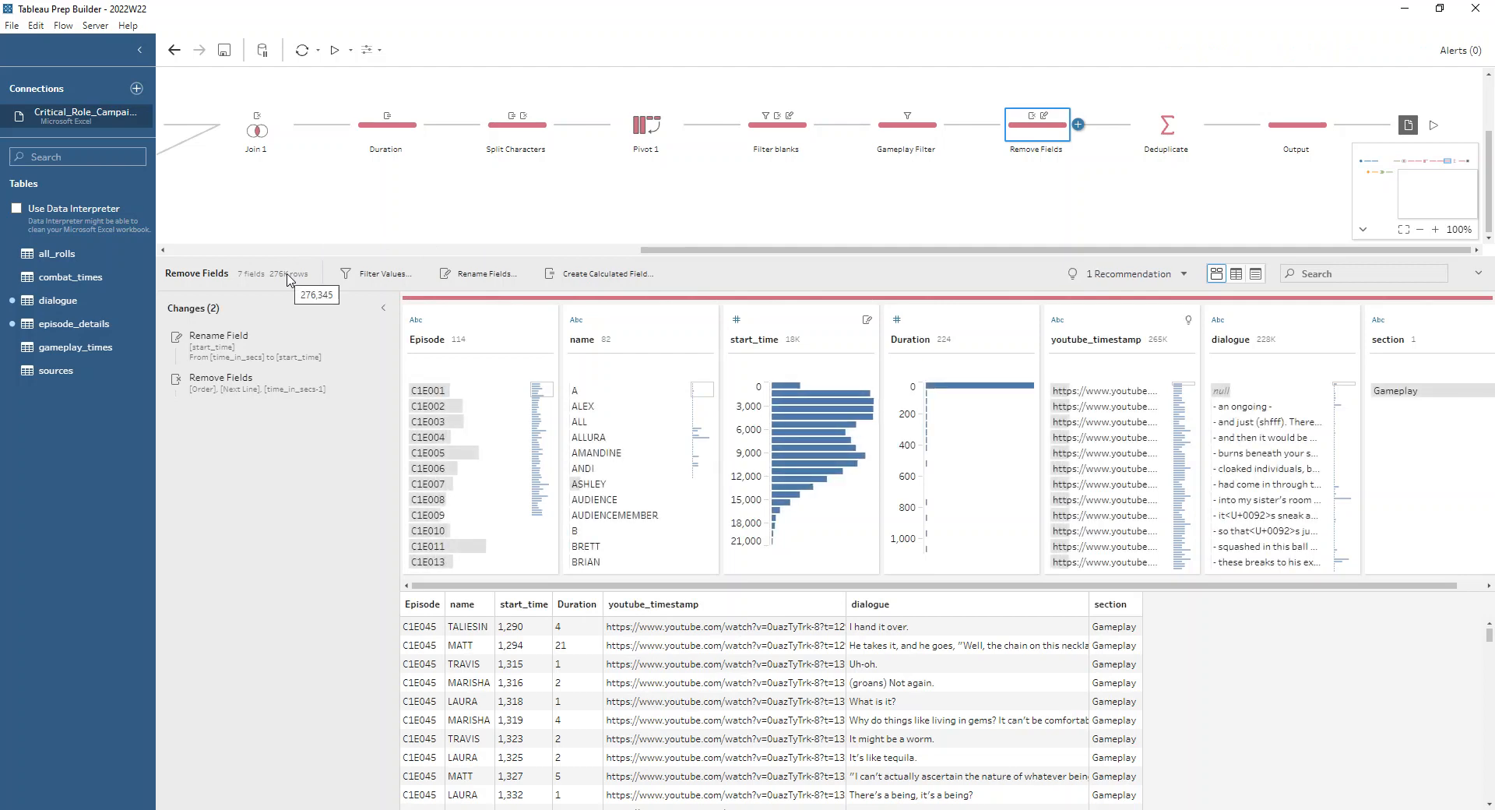
left_click(1154, 131)
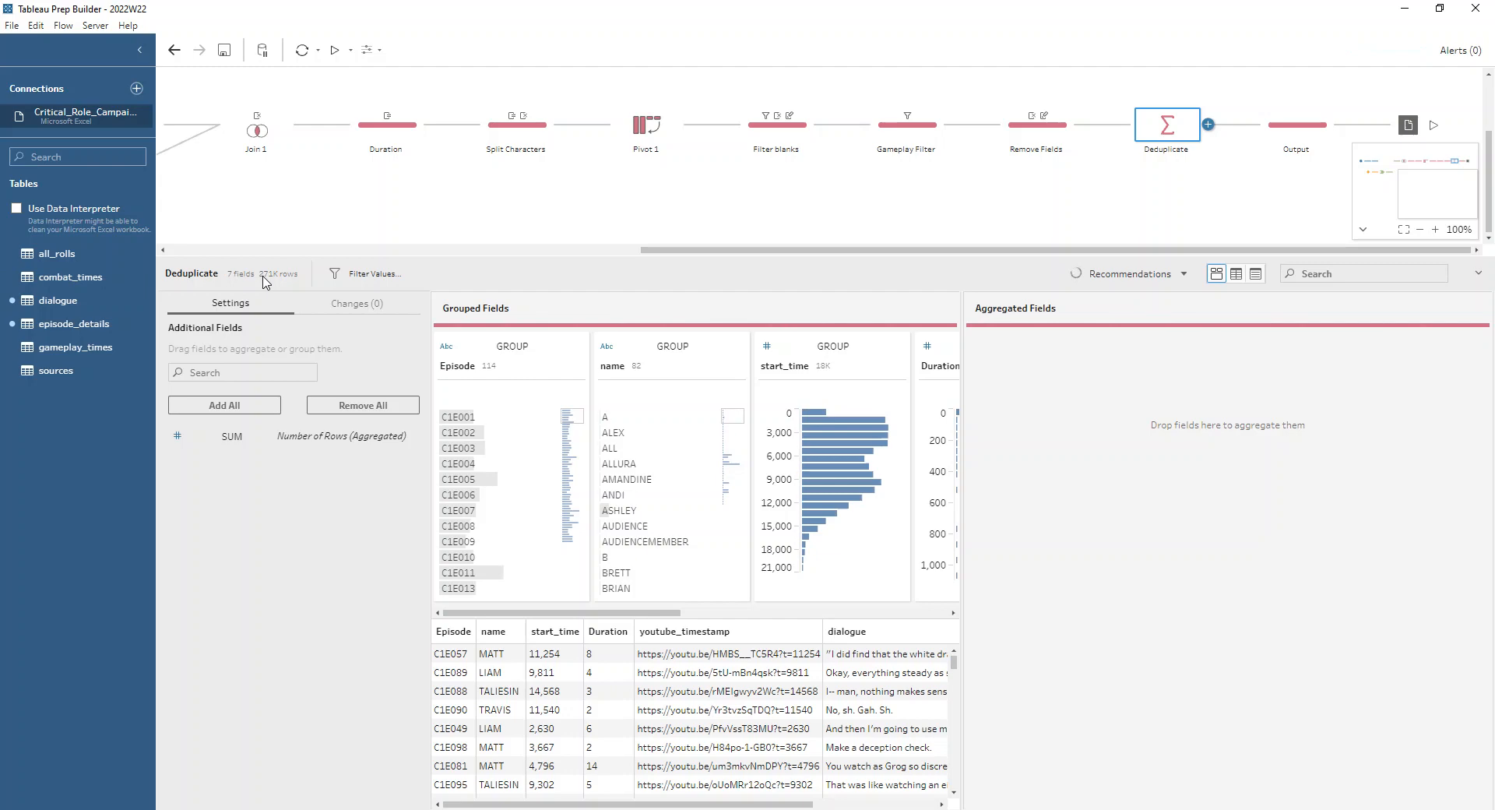
left_click(1266, 136)
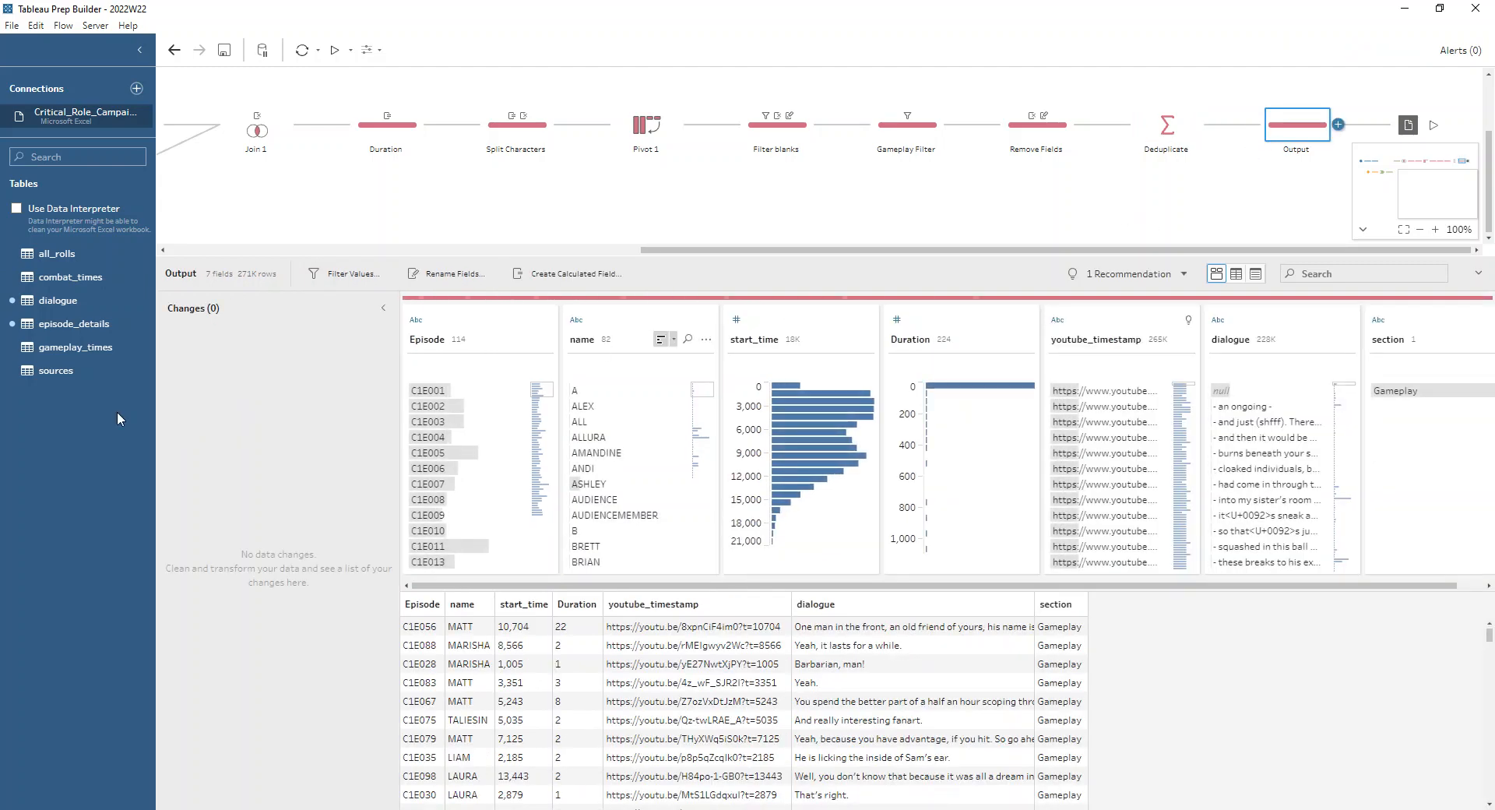